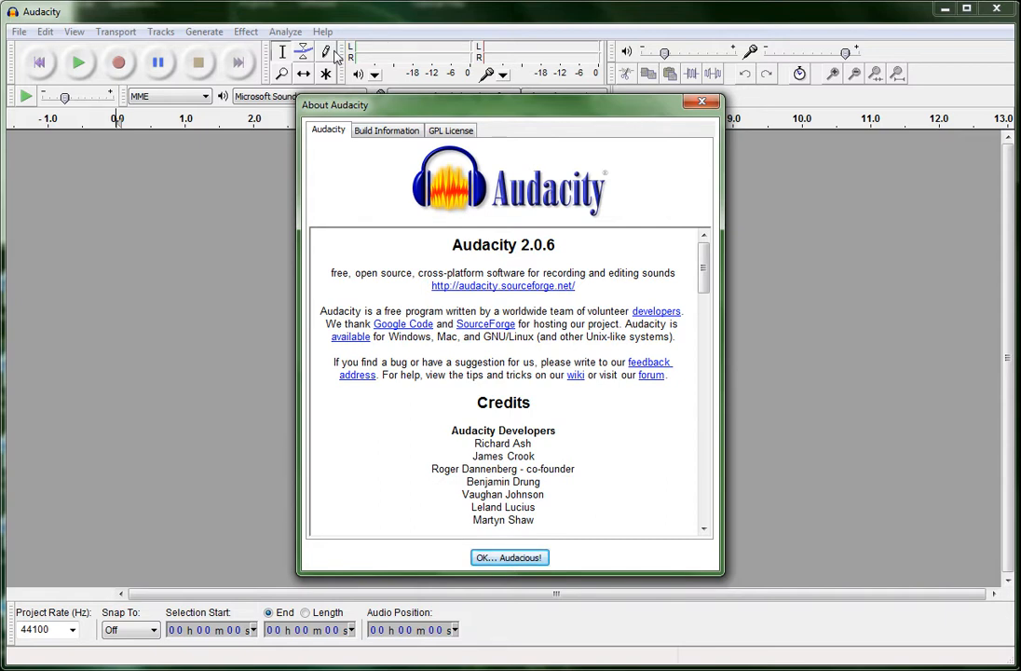
# Dismiss the About Audacity window and define the selection by length instead of end time.
pyautogui.click(487, 557)
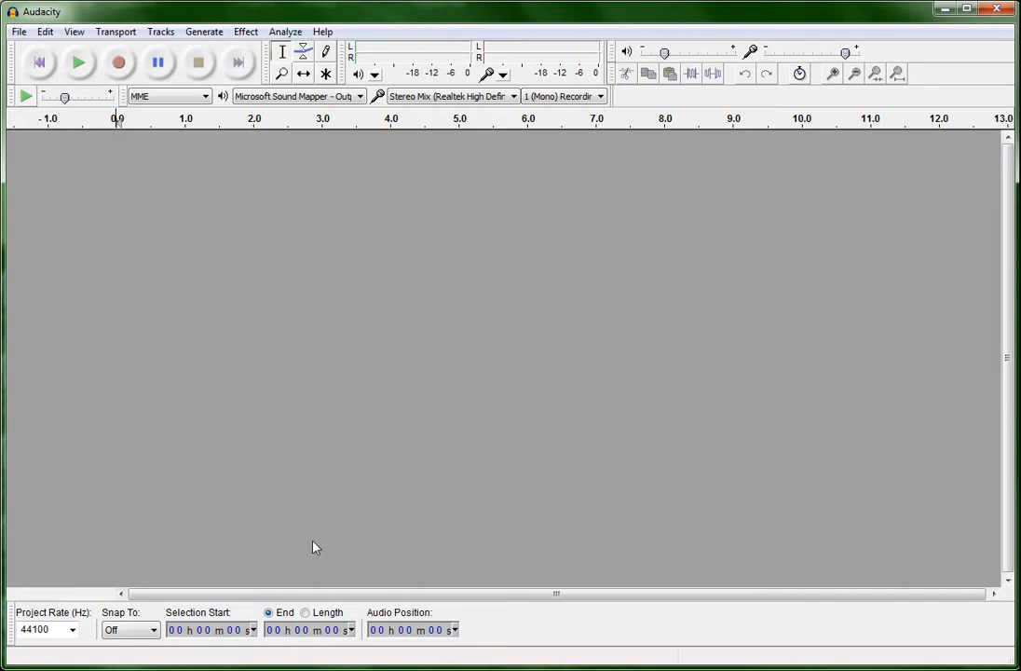
pyautogui.click(306, 614)
# Add two new empty stereo tracks to the project.
pyautogui.click(164, 32)
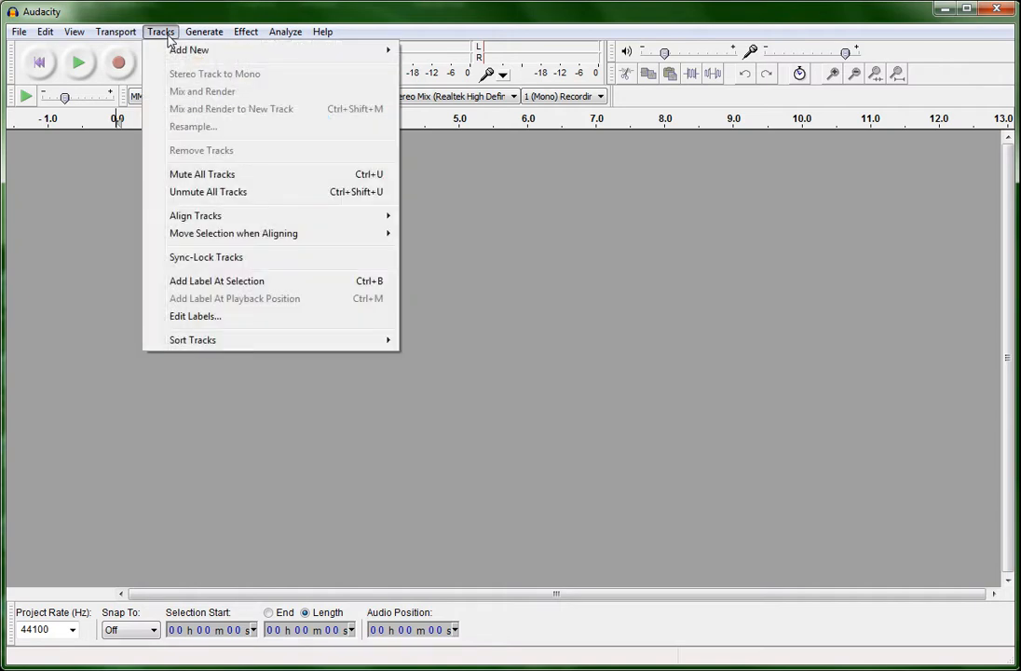
pyautogui.moveTo(174, 54)
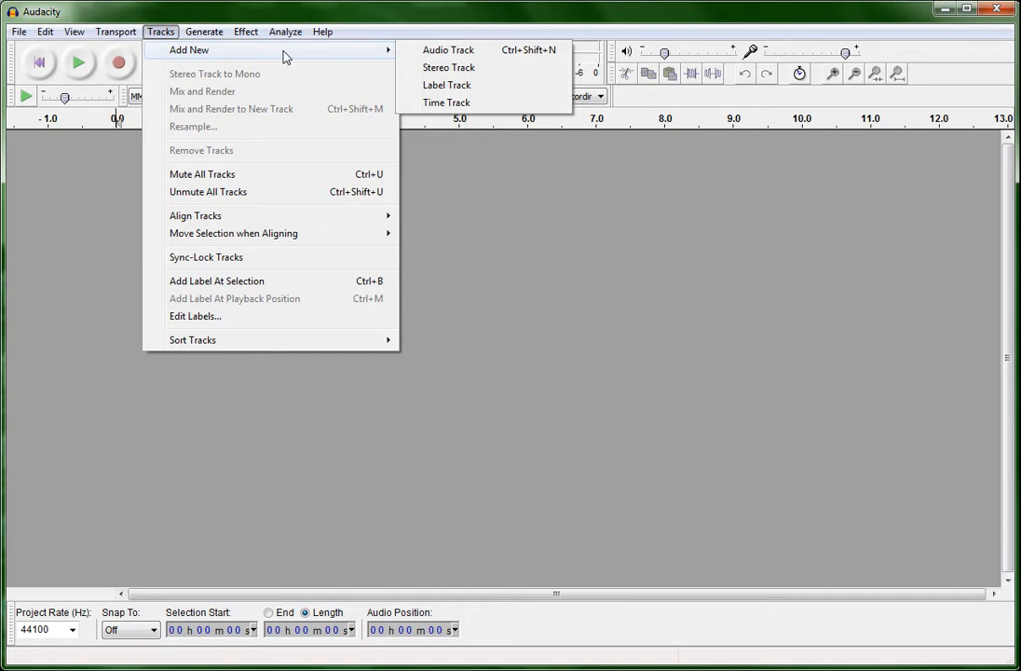
pyautogui.click(453, 70)
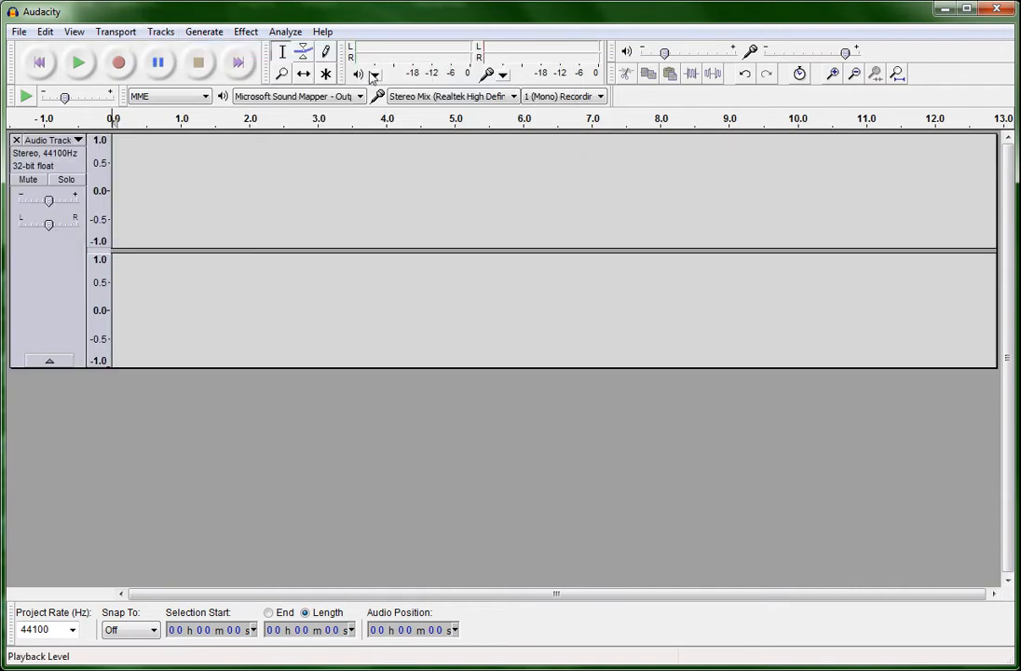
pyautogui.click(173, 37)
pyautogui.moveTo(170, 51)
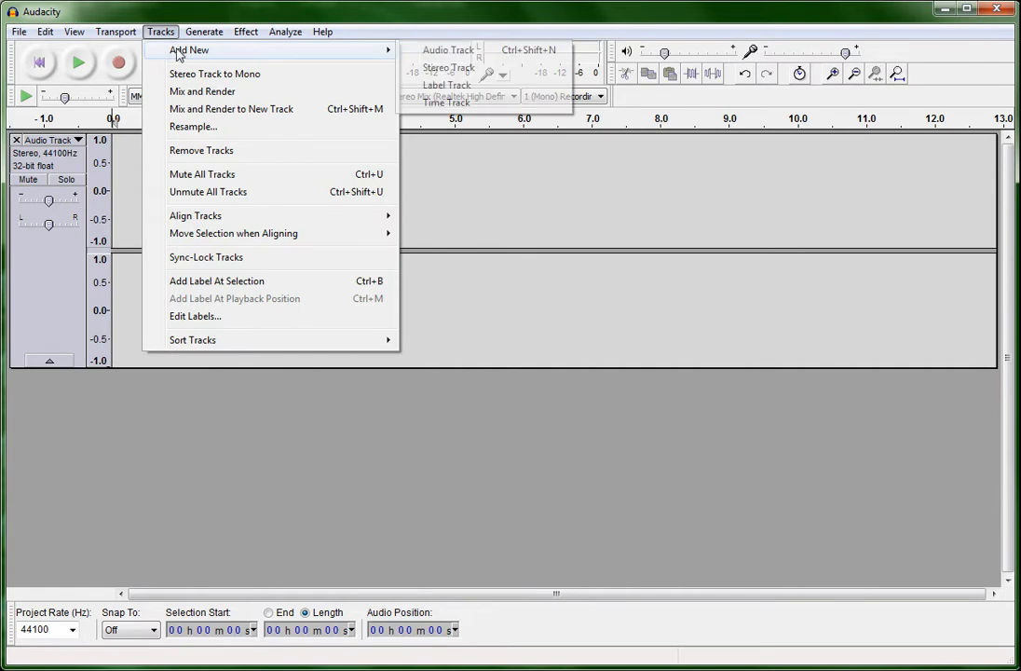
pyautogui.click(454, 71)
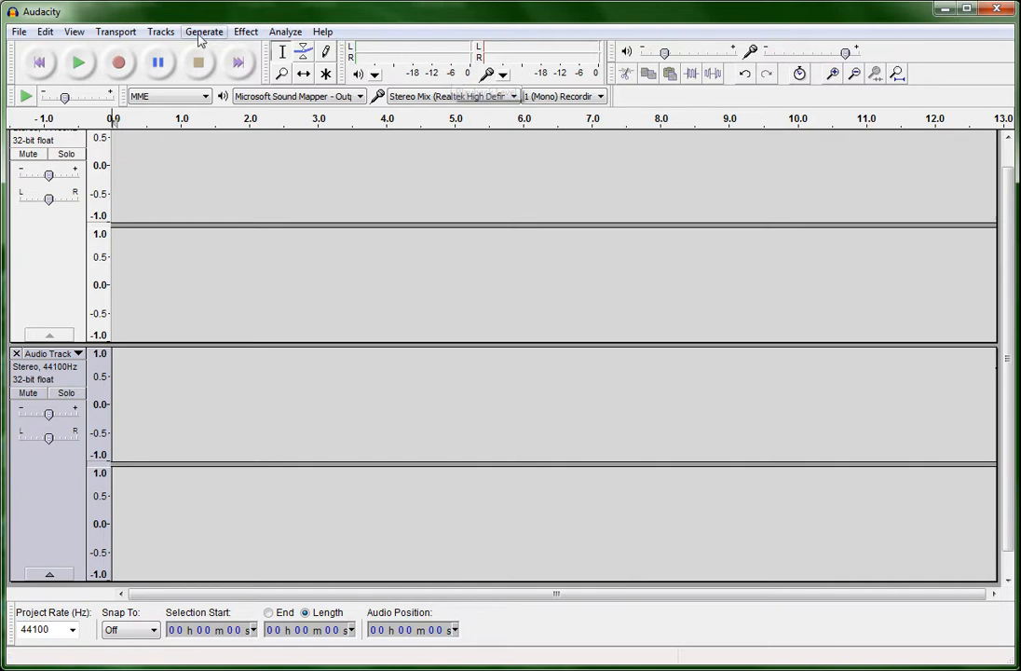
pyautogui.click(160, 32)
pyautogui.moveTo(270, 58)
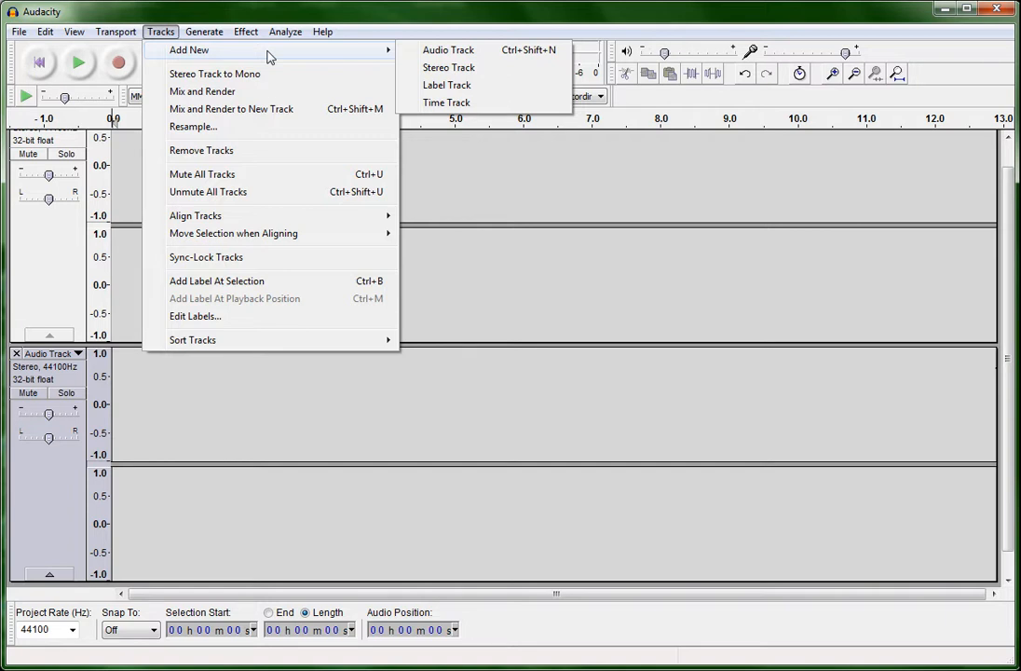
pyautogui.click(168, 33)
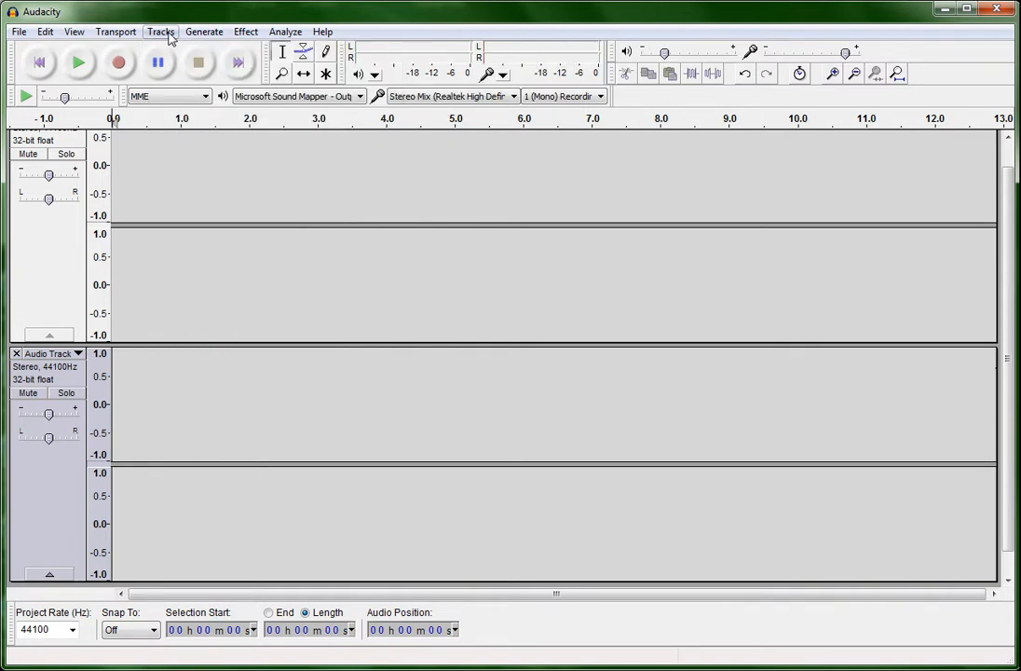
# Import the BillieHoliday-TheyCan... song from the Audacity Tutorial Files folder as a new audio track.
pyautogui.click(21, 33)
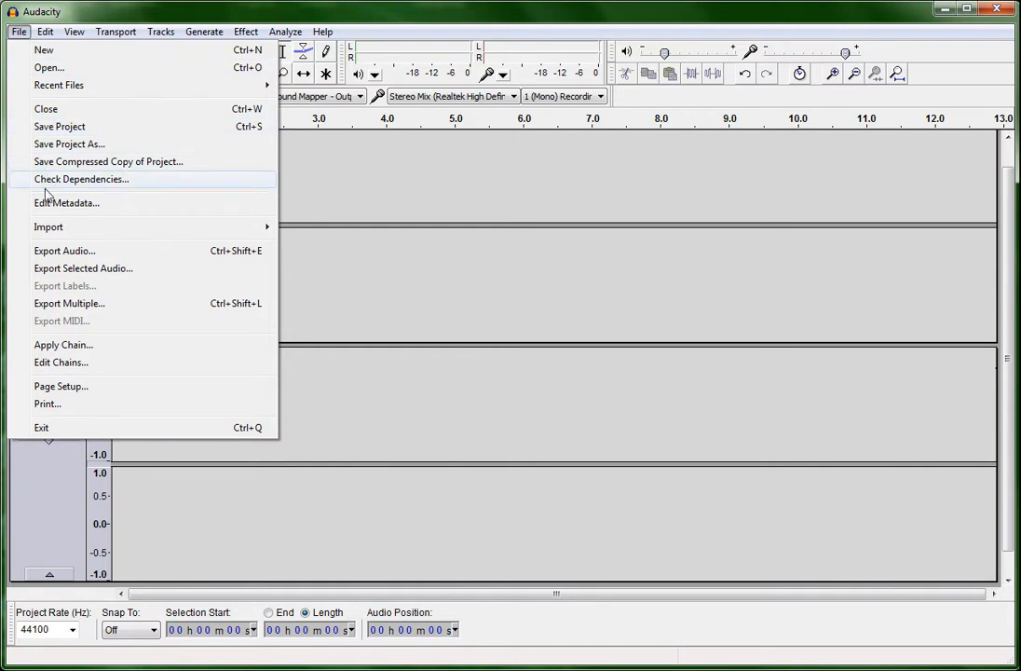
pyautogui.moveTo(57, 231)
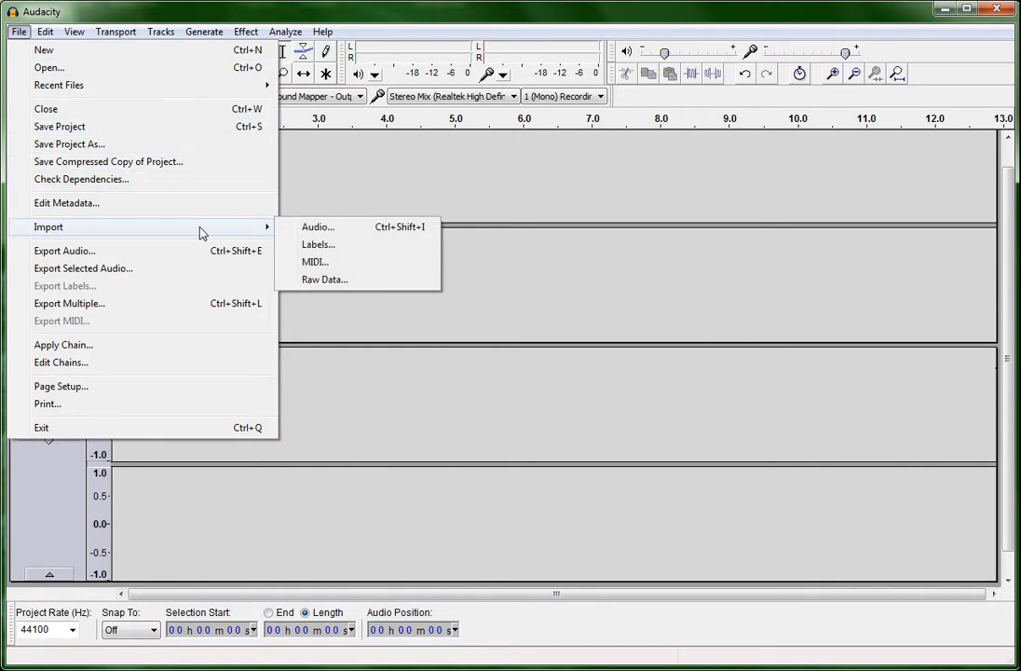
pyautogui.click(316, 228)
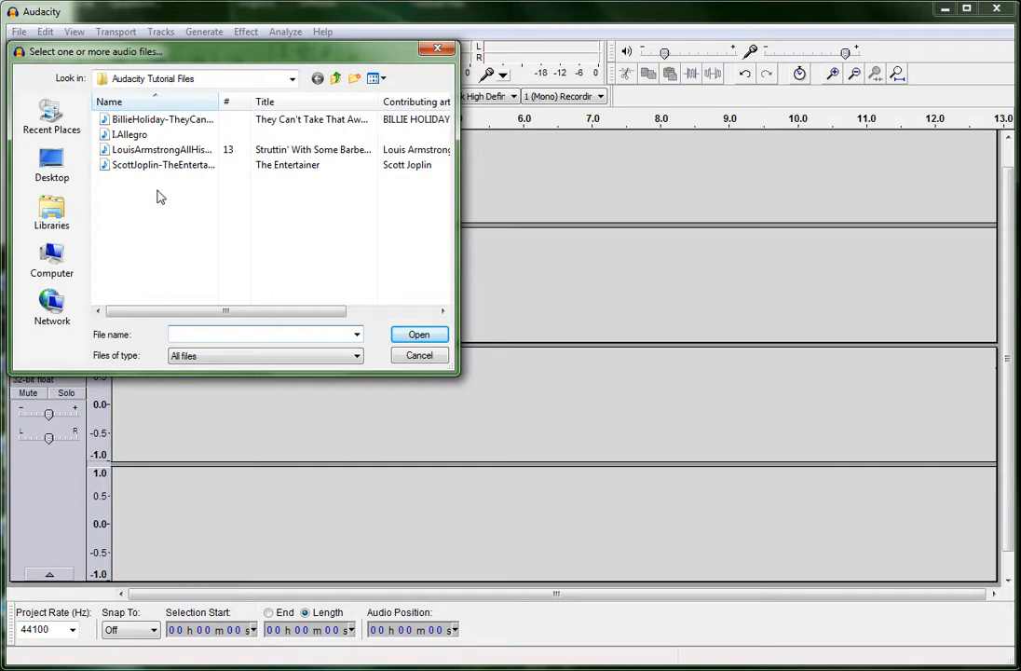
pyautogui.doubleClick(165, 125)
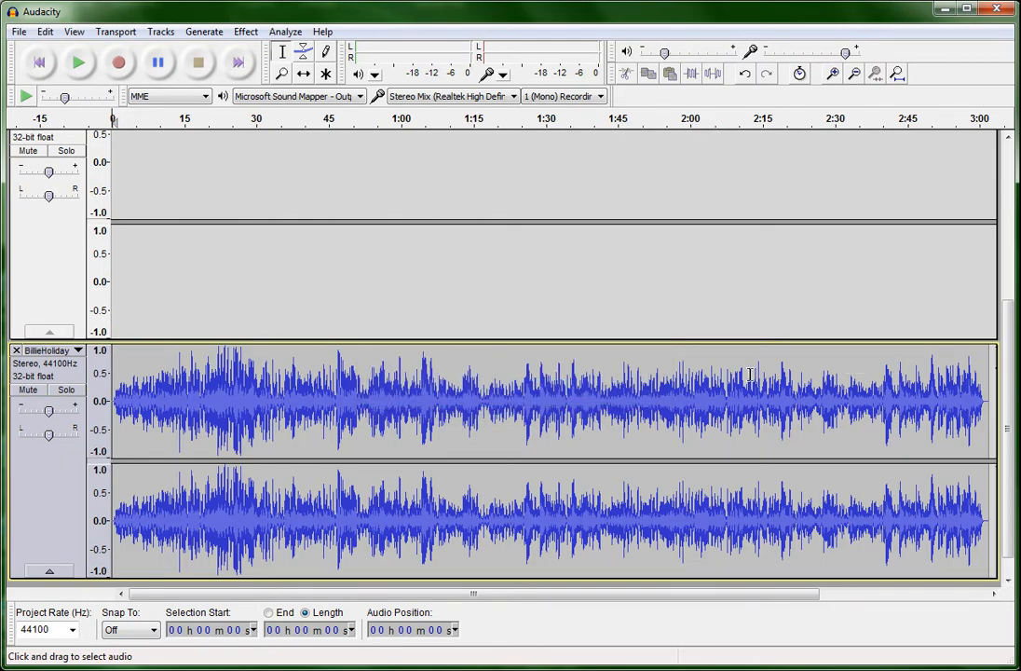
# Import LouisArmstrongAllHisStars-StruttinWithSomeBarbecue from the Audacity Tutorial Files folder as another audio track.
pyautogui.click(21, 34)
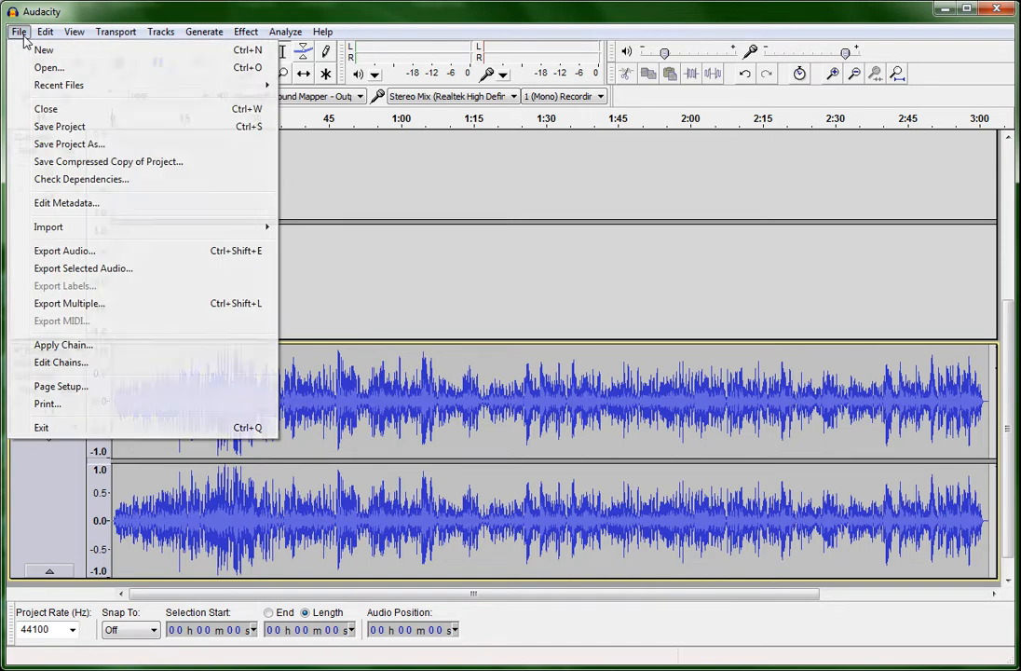
pyautogui.moveTo(101, 231)
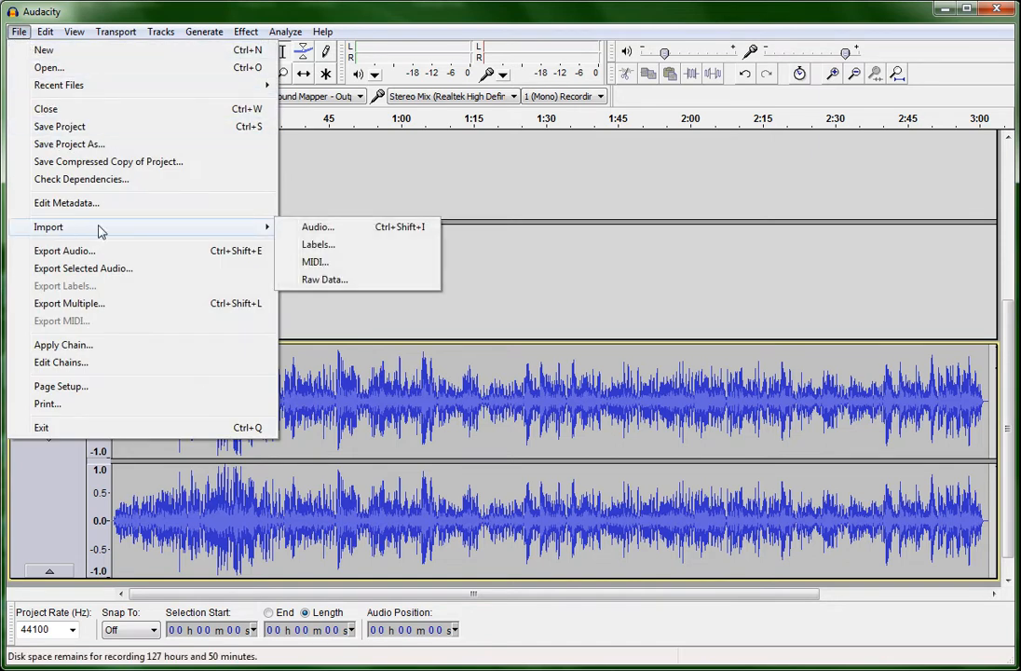
pyautogui.click(307, 229)
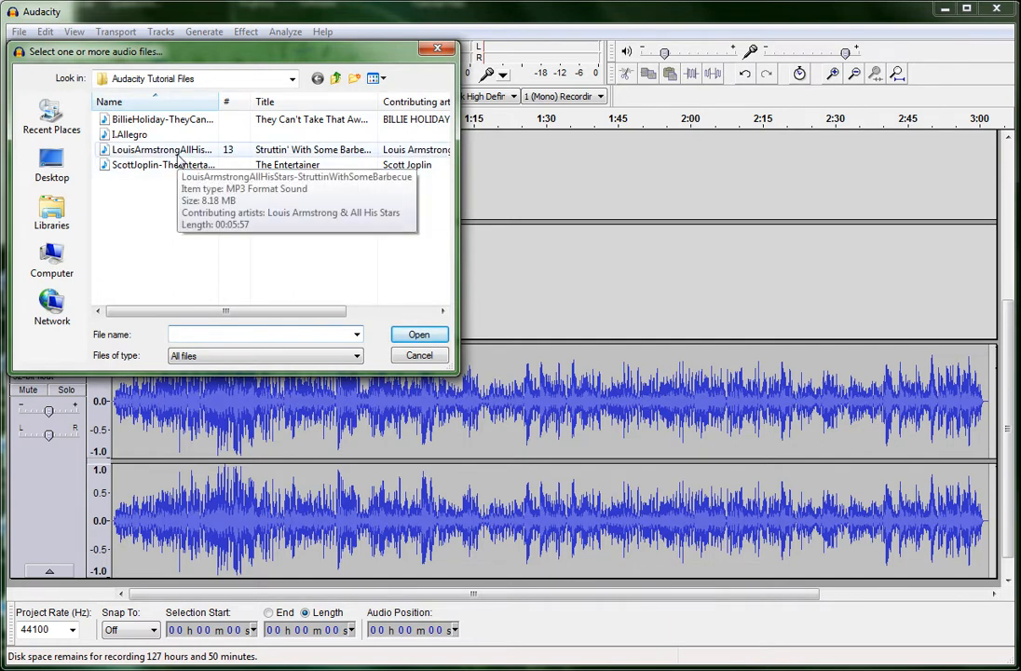
pyautogui.doubleClick(178, 159)
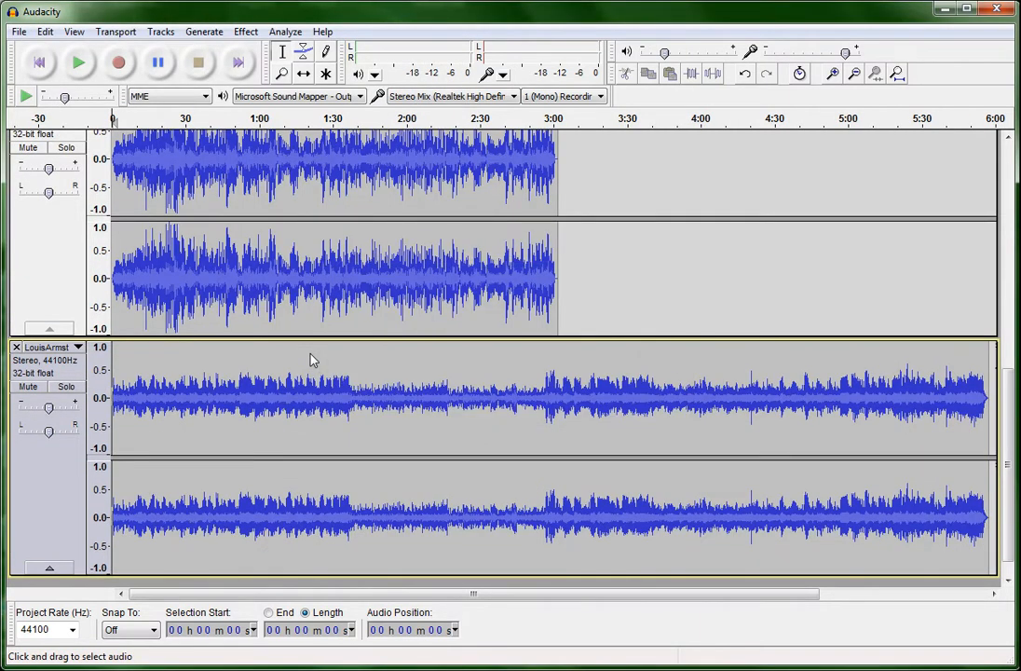
# Select and copy a section about 30 seconds long, starting at about 38 seconds, from the BillieHoliday track.
pyautogui.scroll(5, 229, 292)
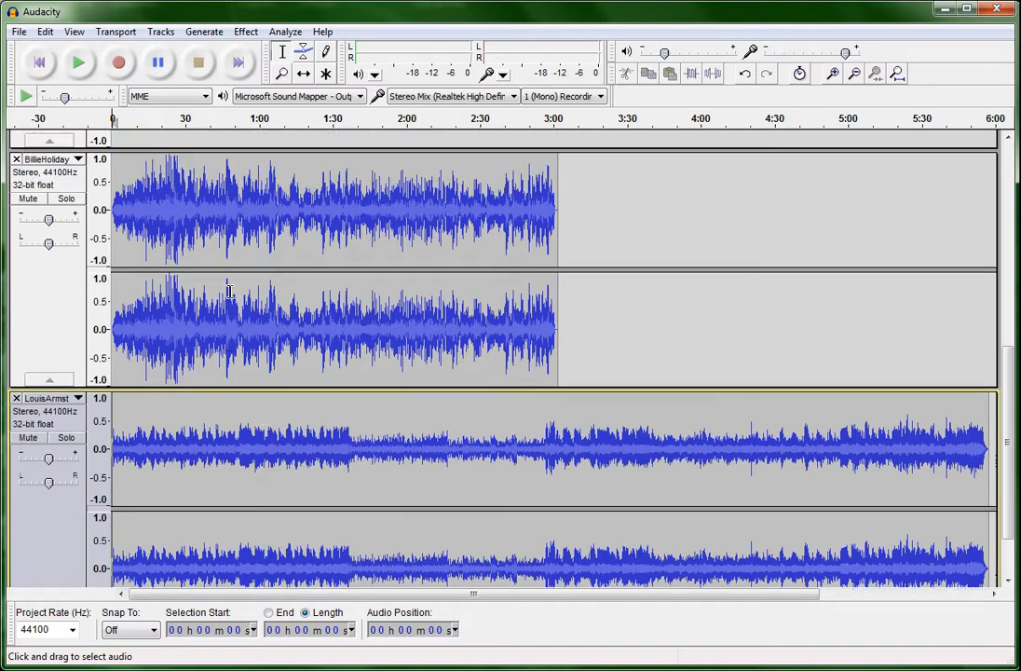
pyautogui.scroll(1, 230, 291)
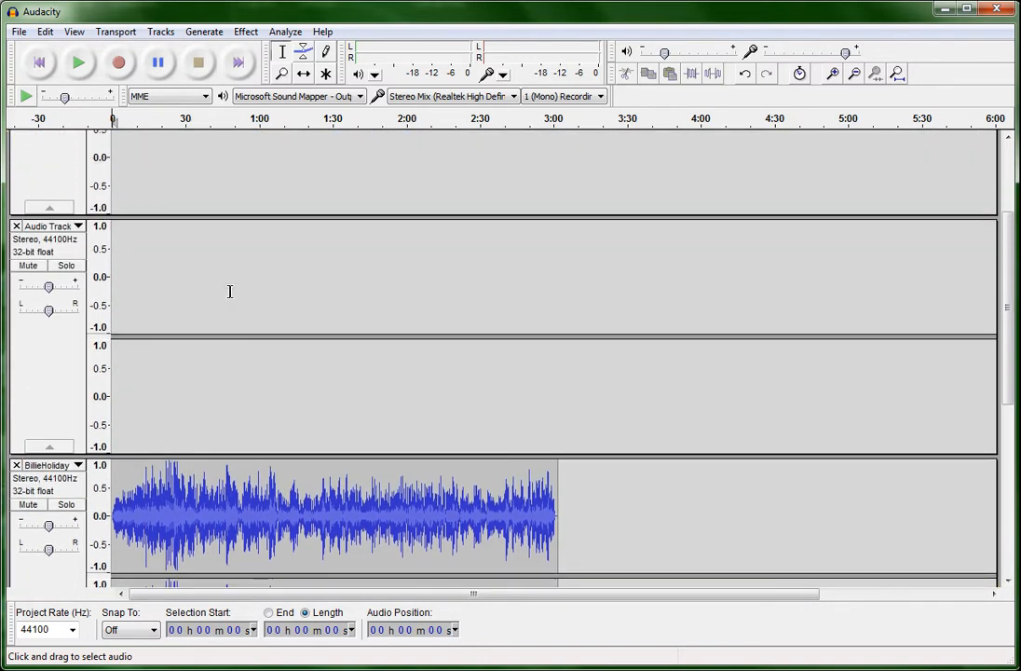
pyautogui.scroll(1, 229, 292)
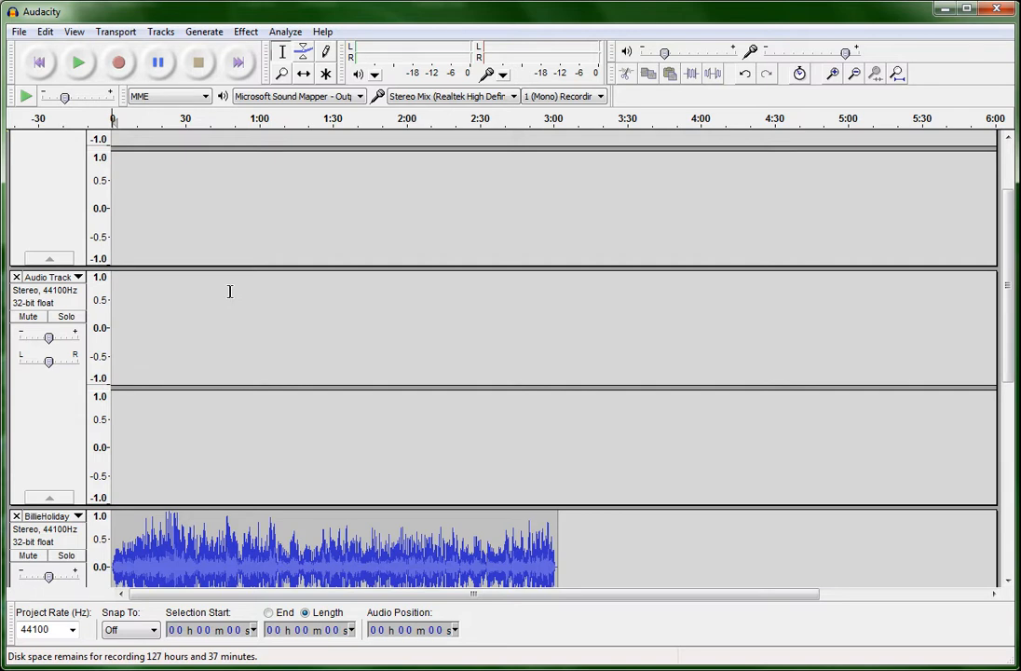
pyautogui.scroll(3, 229, 292)
pyautogui.scroll(-4, 229, 292)
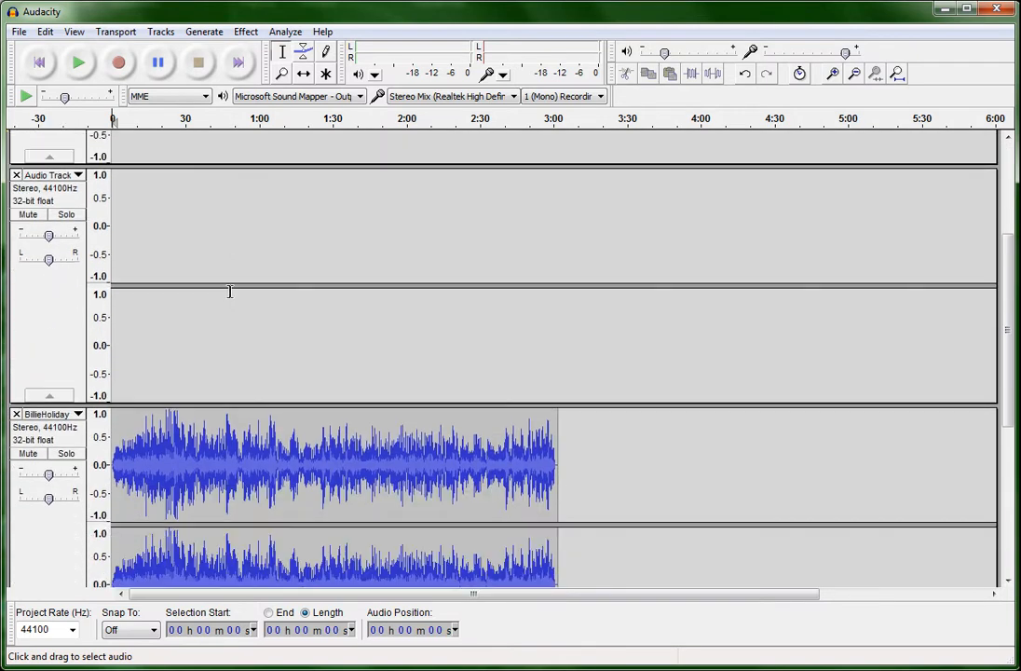
pyautogui.scroll(-3, 232, 466)
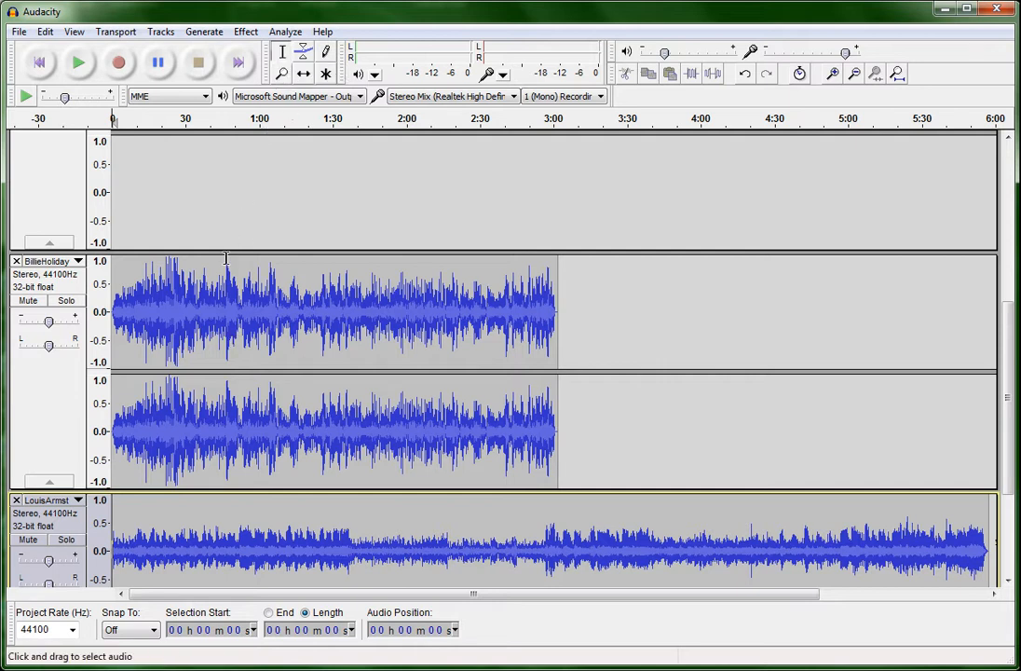
pyautogui.click(204, 313)
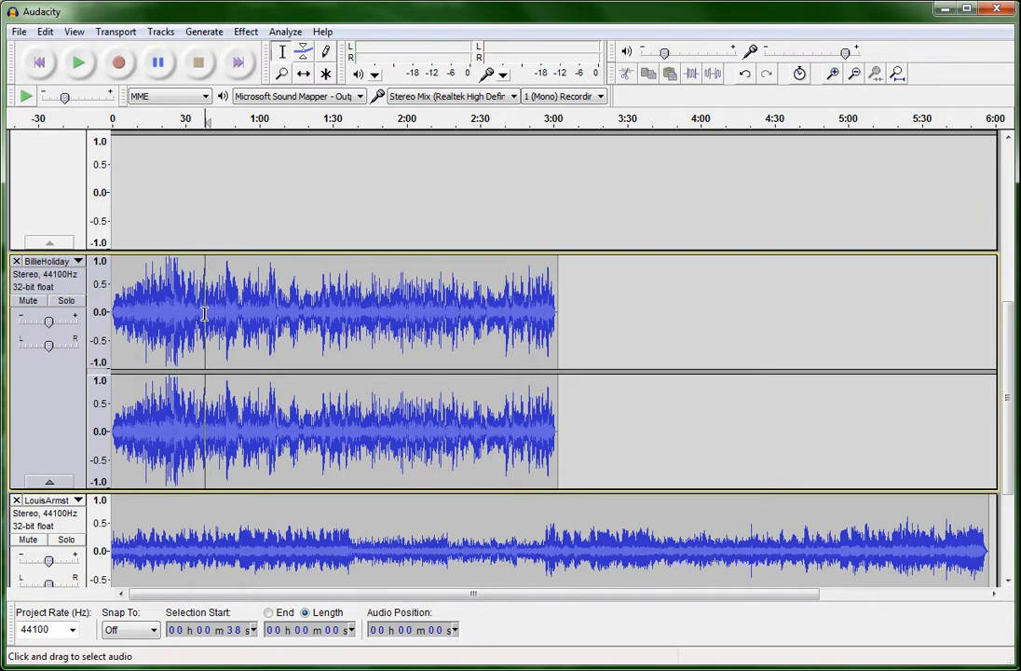
pyautogui.moveTo(205, 314); pyautogui.dragTo(278, 316)
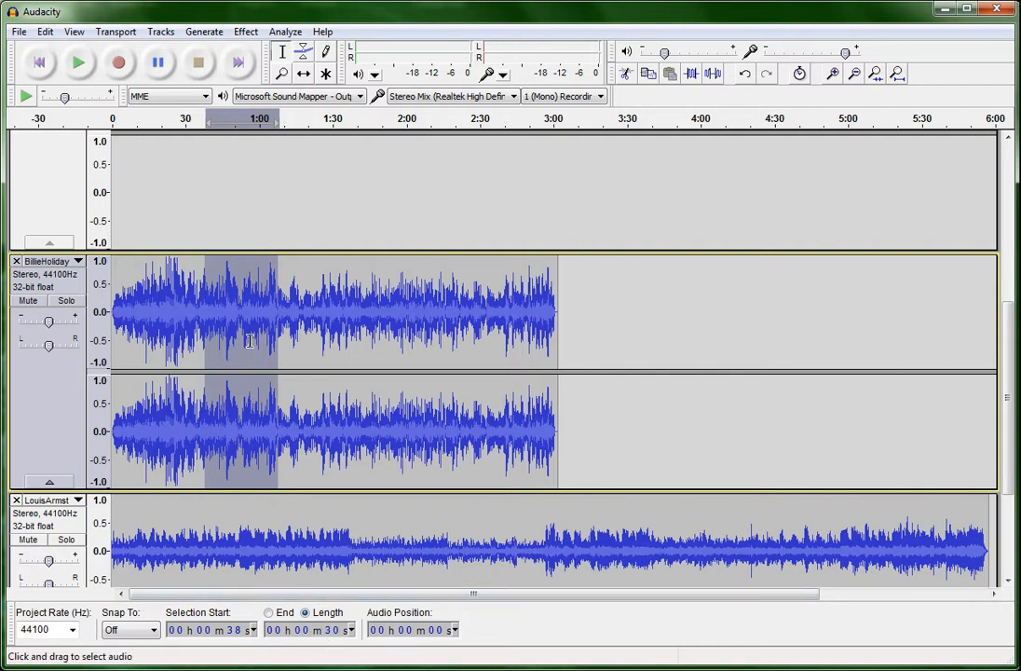
pyautogui.scroll(1, 249, 340)
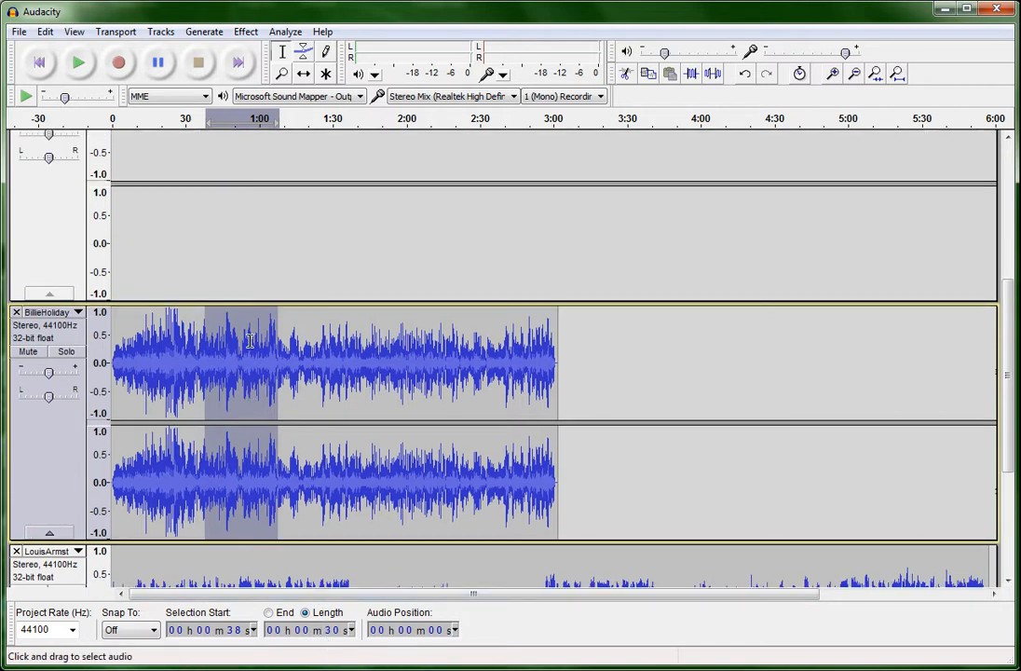
pyautogui.click(45, 32)
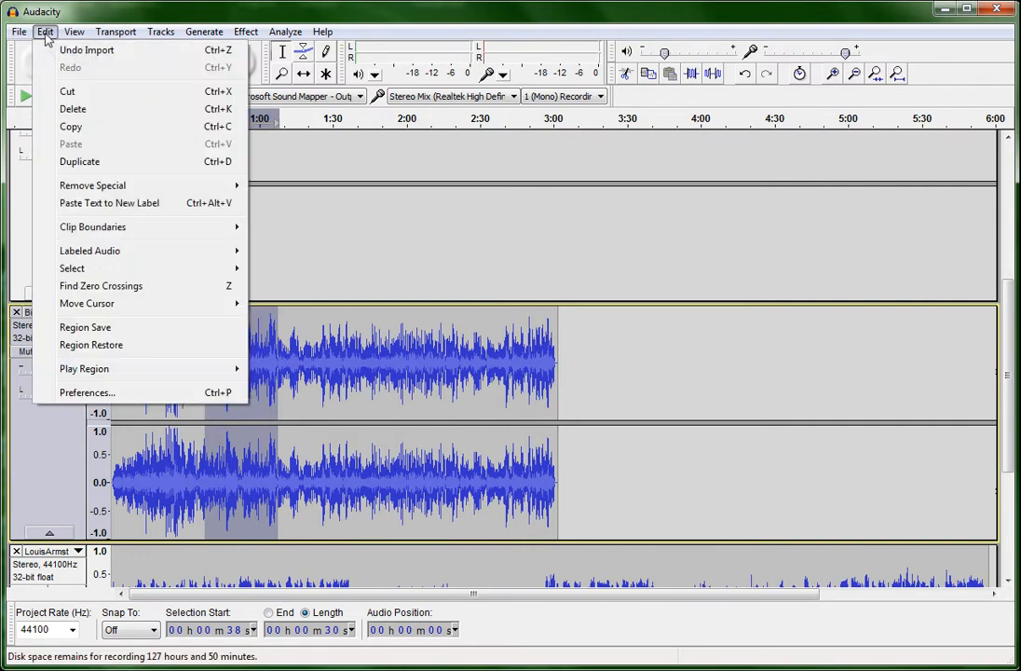
pyautogui.click(79, 127)
# Paste the copied section into the first empty stereo track at about 48 seconds.
pyautogui.scroll(3, 246, 330)
pyautogui.scroll(5, 247, 330)
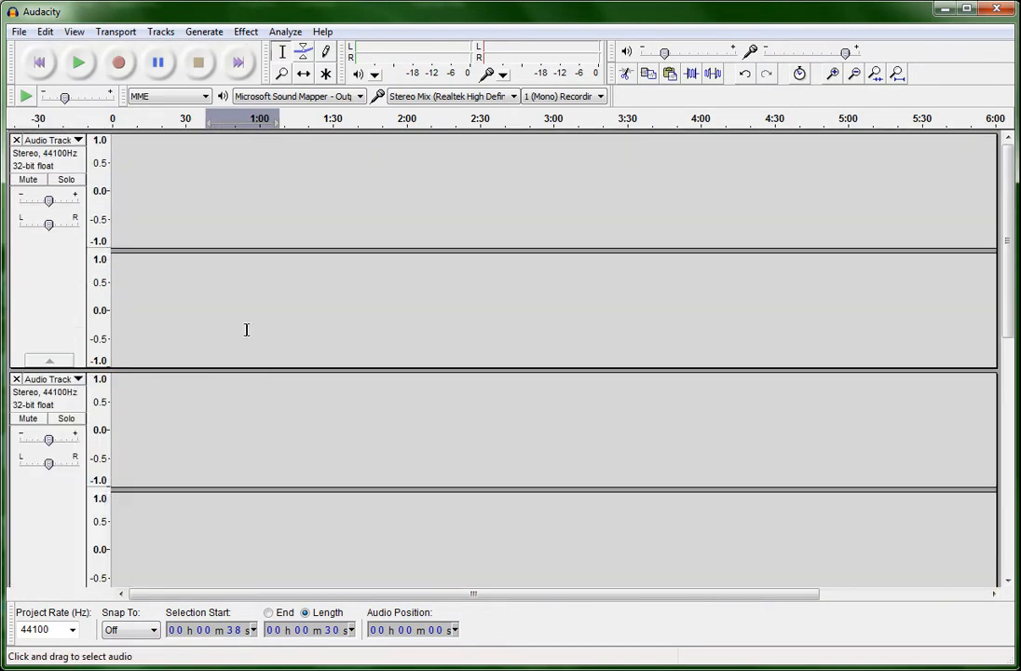
pyautogui.click(228, 188)
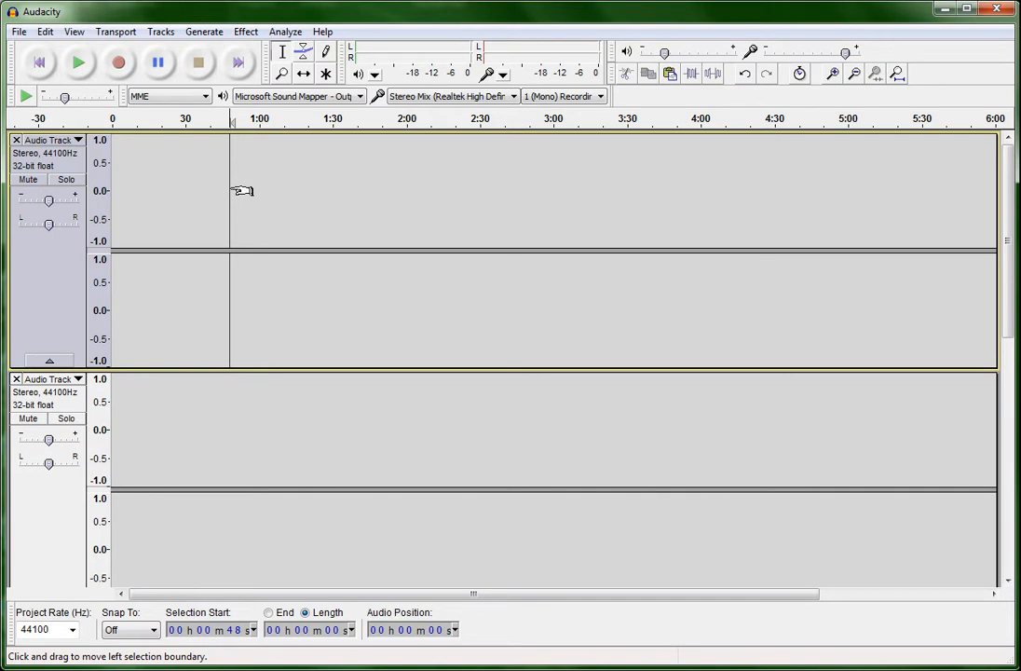
pyautogui.click(45, 33)
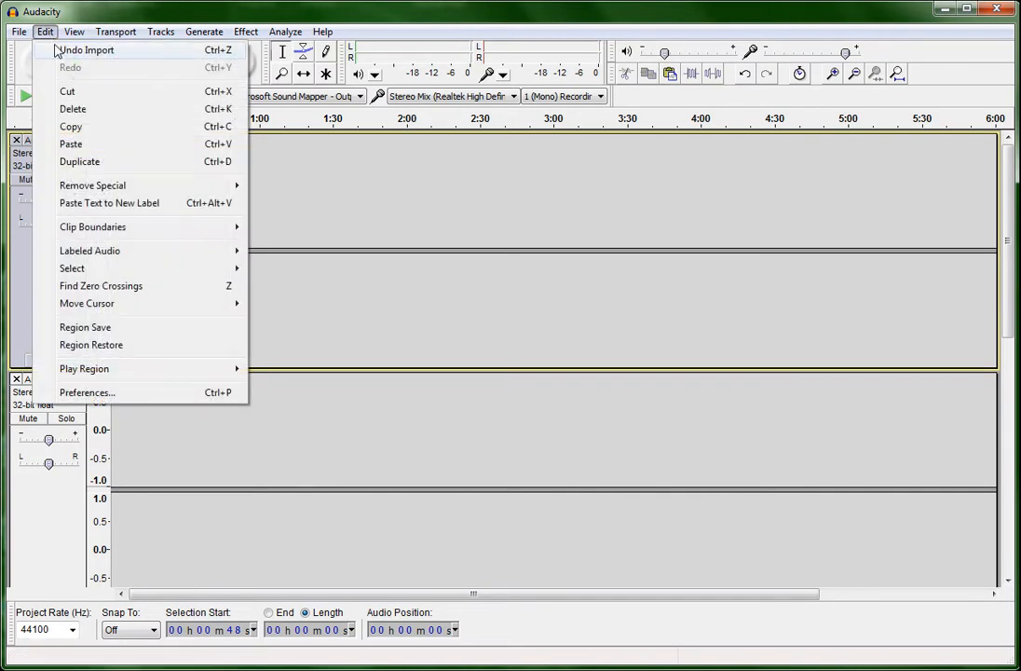
pyautogui.click(73, 145)
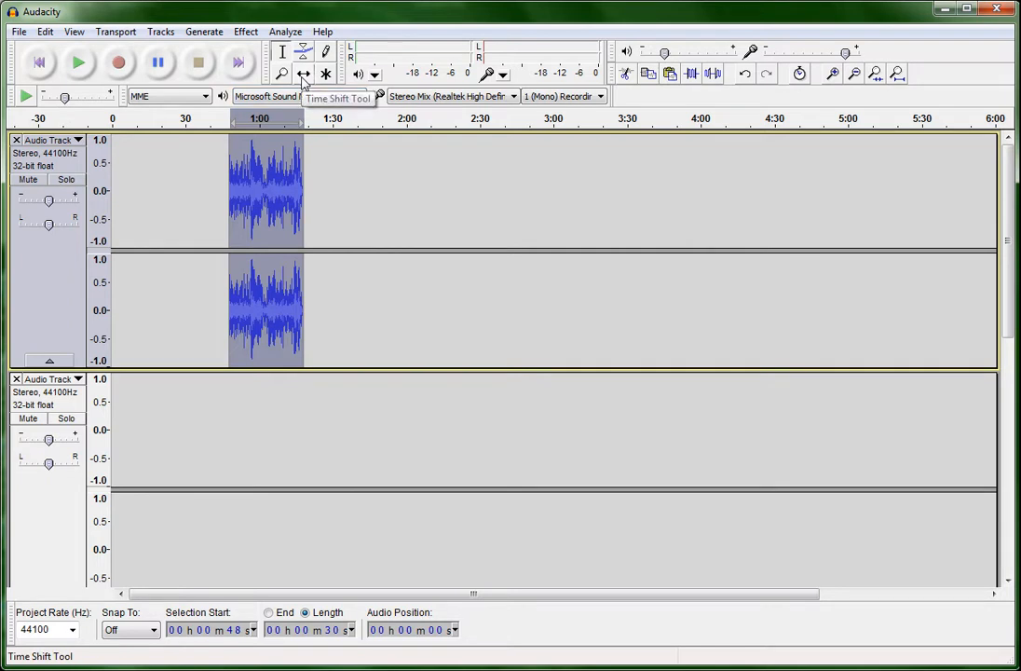
# Shift the pasted clip along the first track with the Time Shift Tool so it starts at about 2 seconds.
pyautogui.click(303, 78)
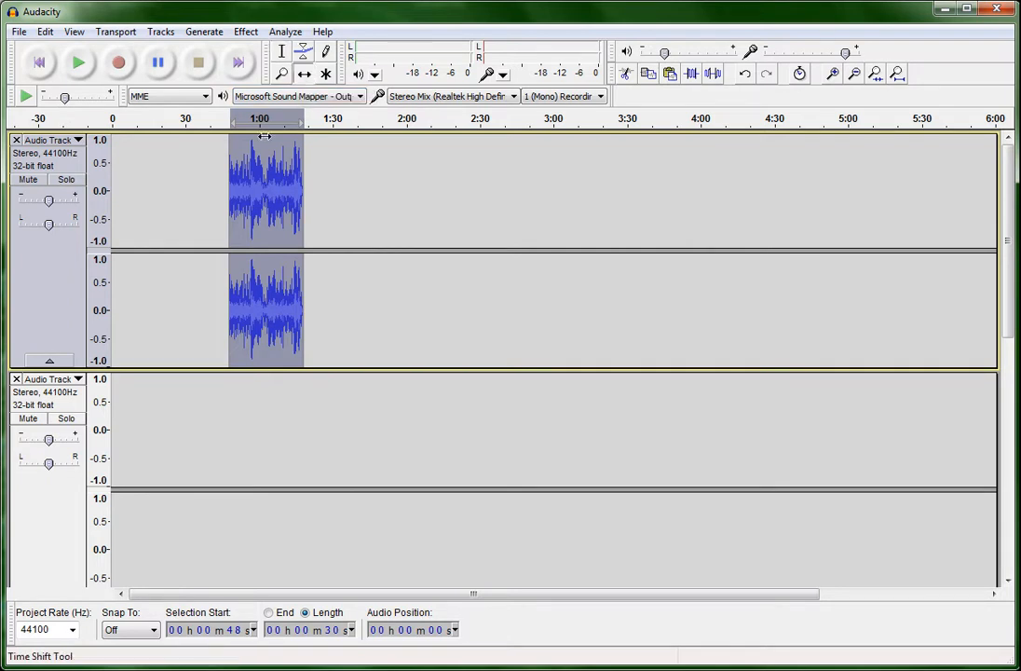
pyautogui.moveTo(246, 205); pyautogui.dragTo(281, 210)
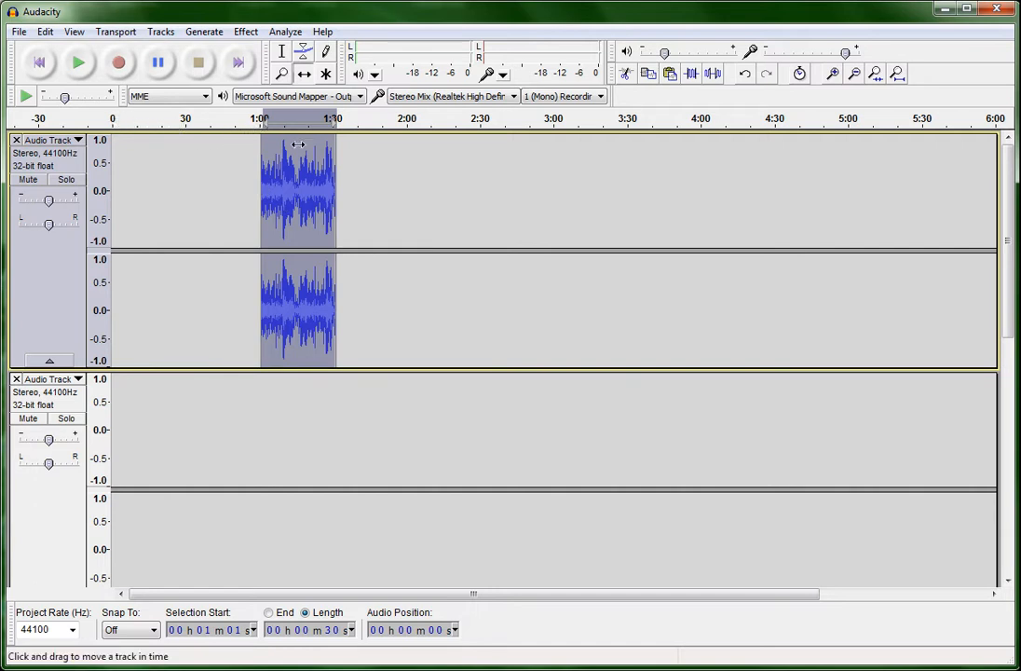
pyautogui.moveTo(297, 173); pyautogui.dragTo(157, 174)
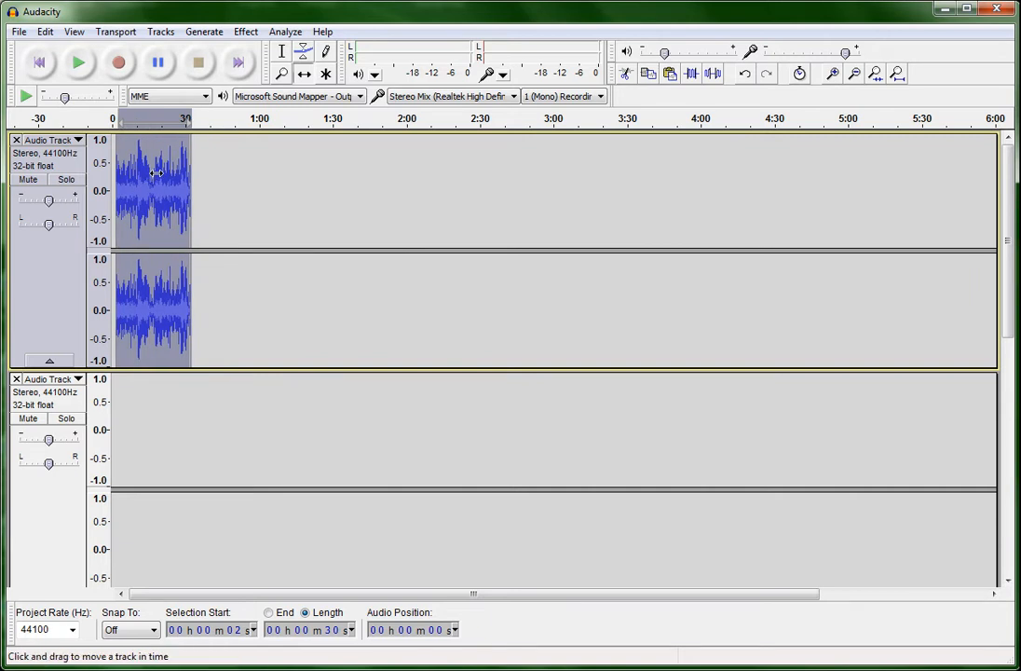
pyautogui.scroll(-5, 248, 289)
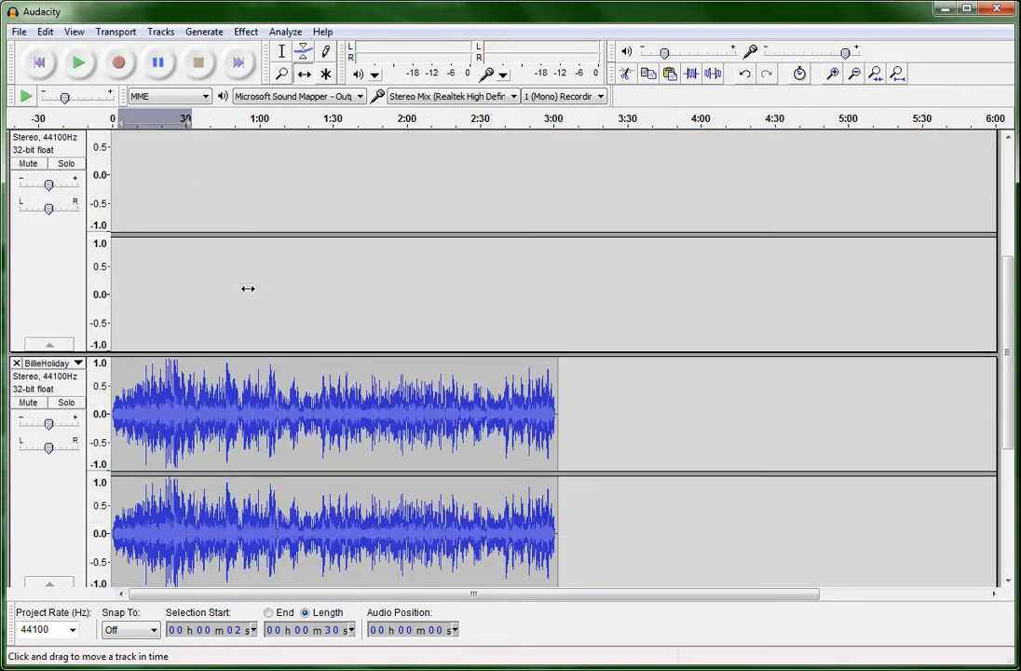
pyautogui.scroll(-2, 248, 289)
pyautogui.scroll(7, 246, 287)
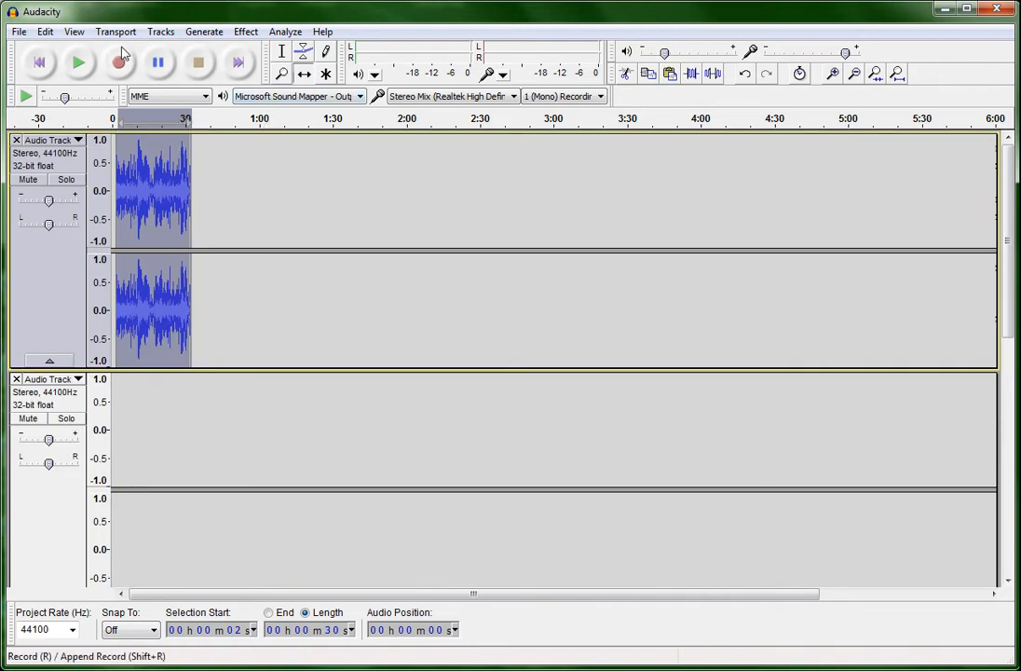
# Apply a Fade In to about the first 4 seconds of the clip in the first track.
pyautogui.click(74, 32)
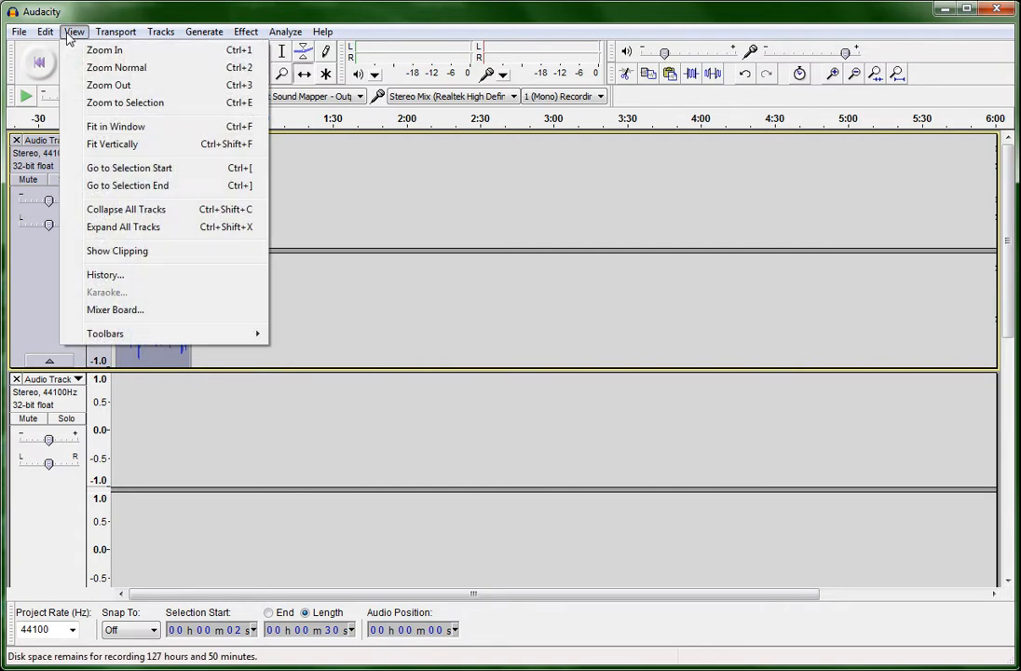
pyautogui.click(98, 52)
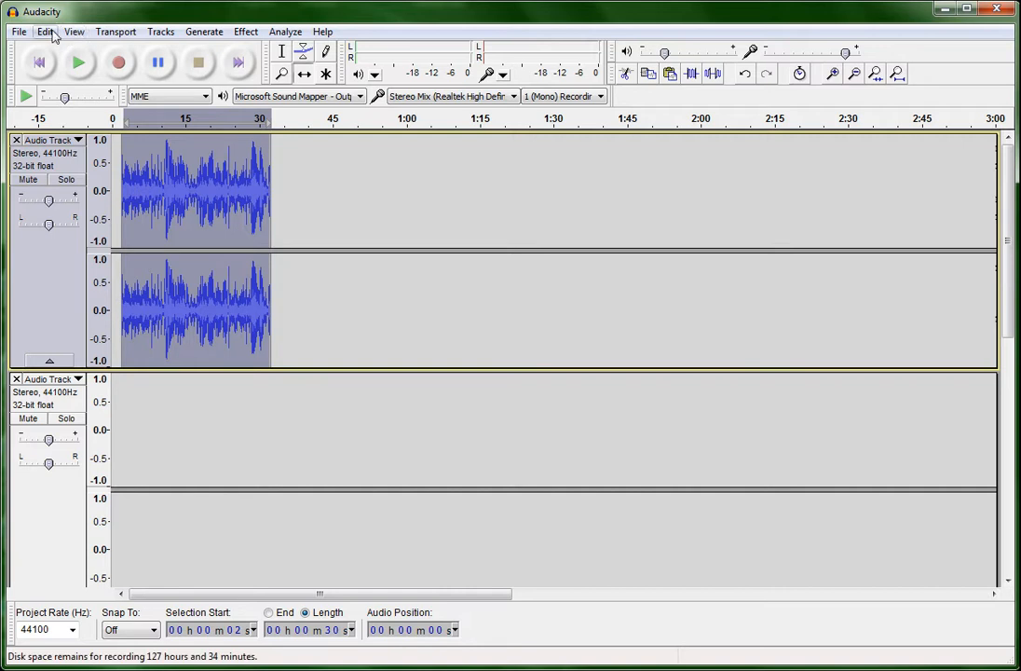
pyautogui.click(73, 32)
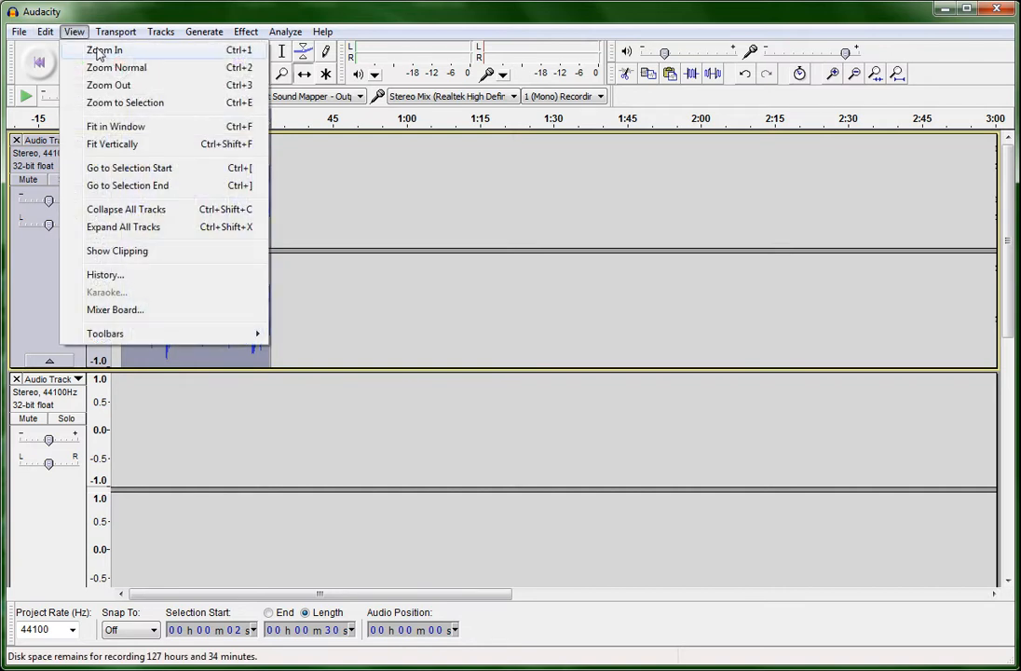
pyautogui.click(99, 51)
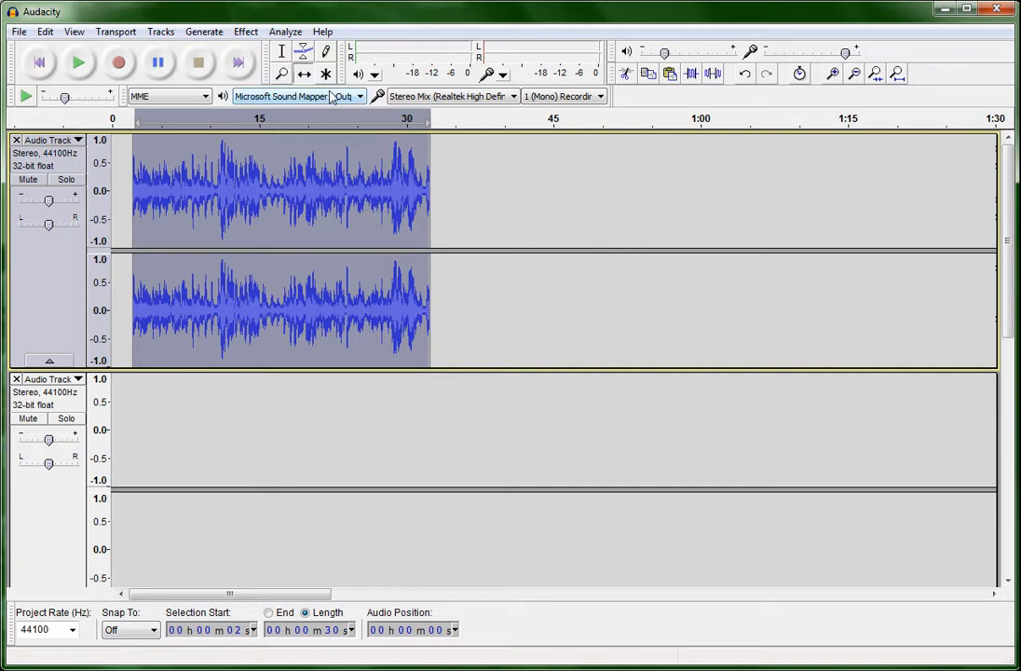
pyautogui.click(283, 54)
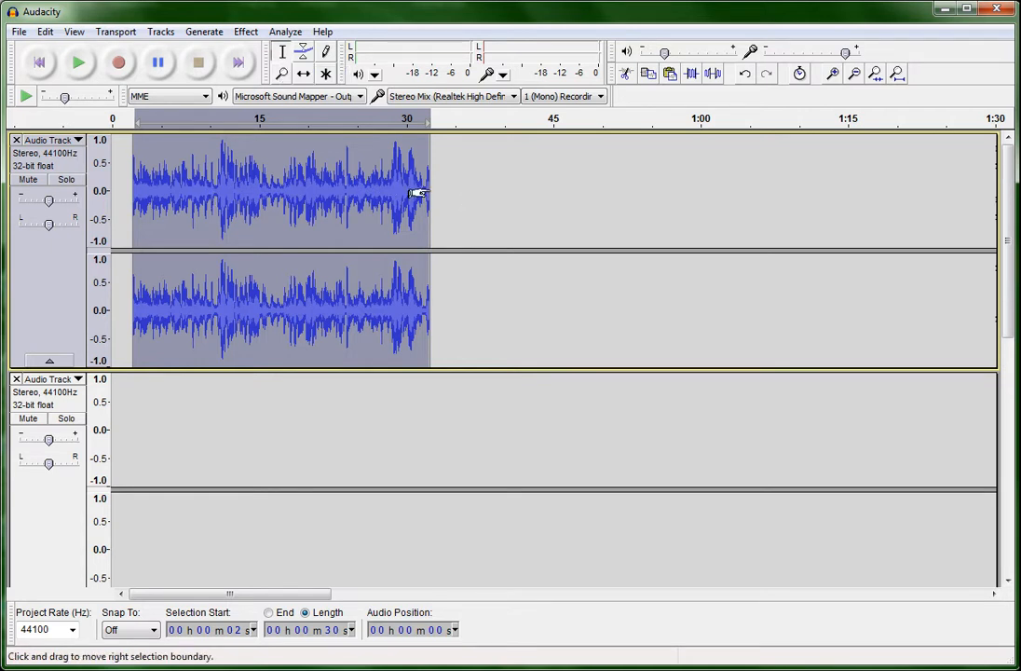
pyautogui.click(510, 186)
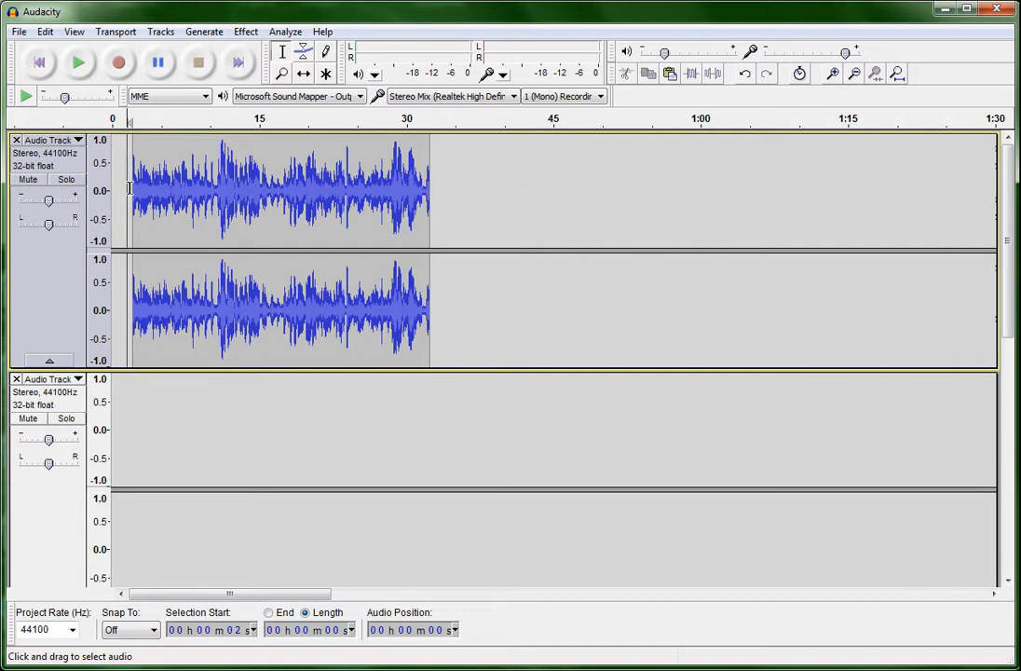
pyautogui.moveTo(127, 188); pyautogui.dragTo(165, 196)
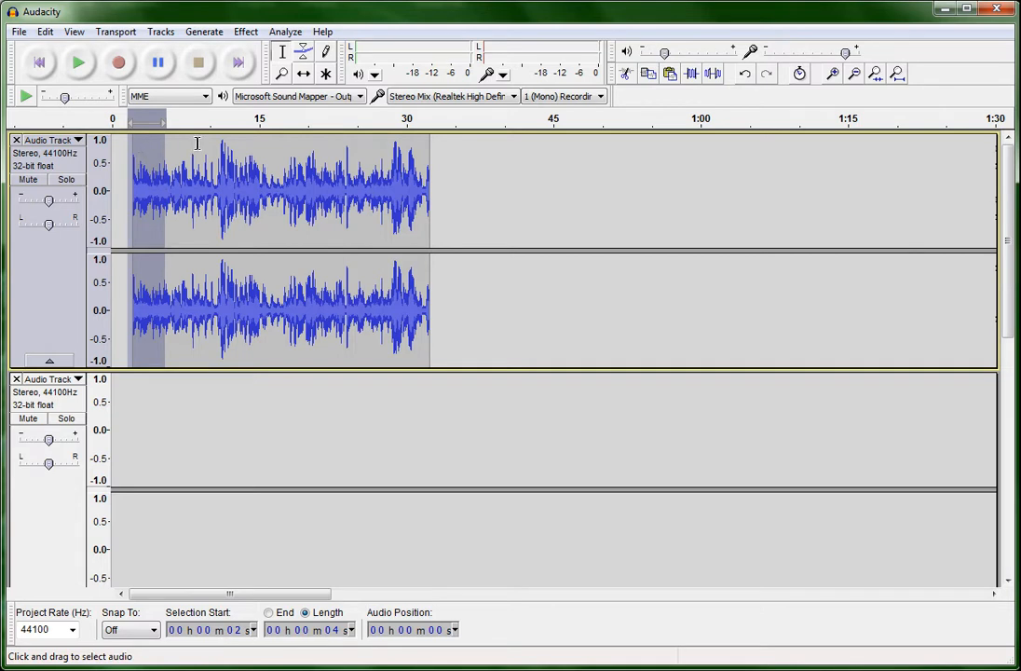
pyautogui.click(248, 31)
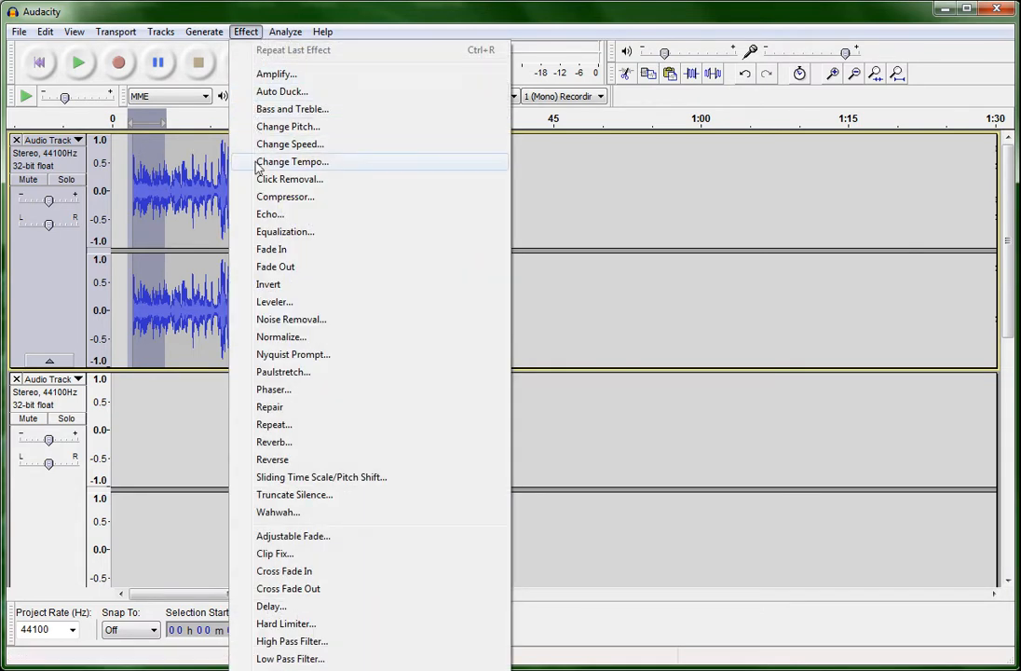
pyautogui.click(270, 250)
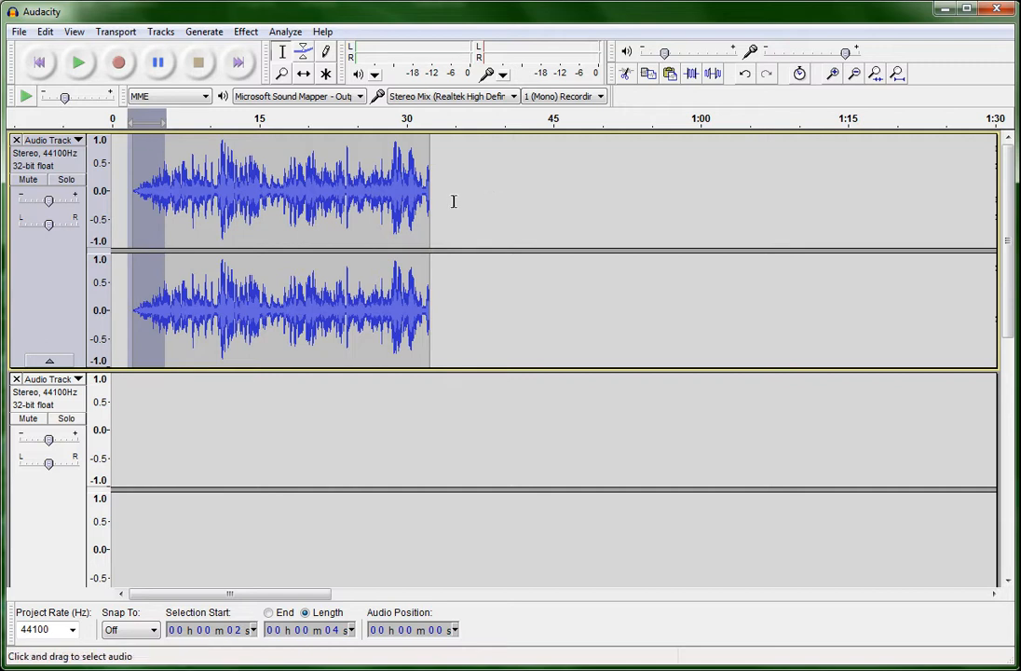
# Apply a Fade Out to about the last 4 seconds of the first track's clip, starting at about 29 seconds.
pyautogui.moveTo(434, 193); pyautogui.dragTo(394, 193)
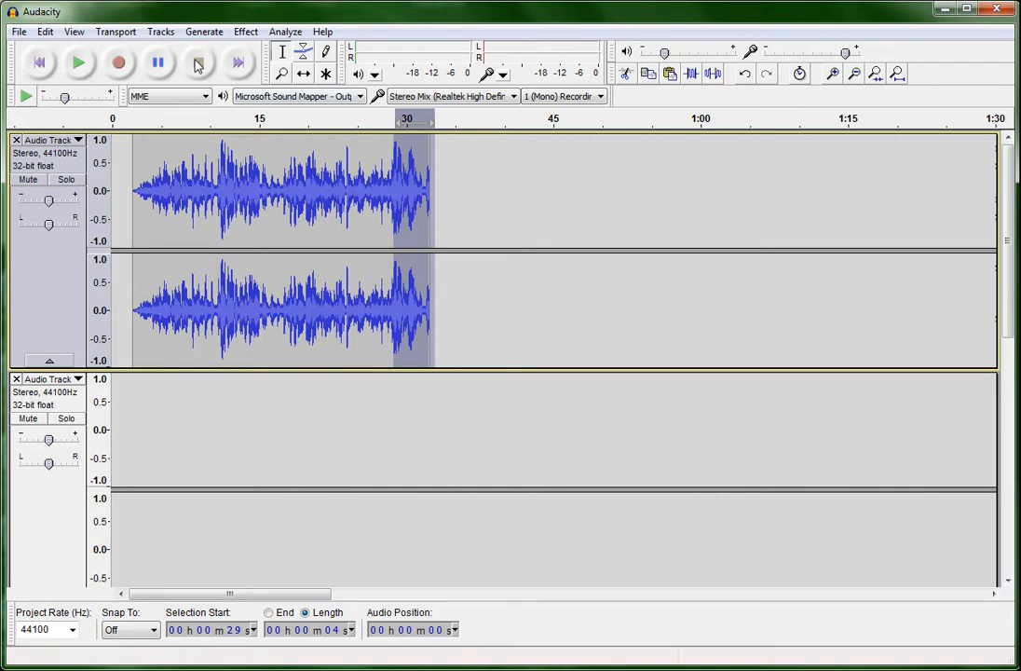
pyautogui.click(242, 33)
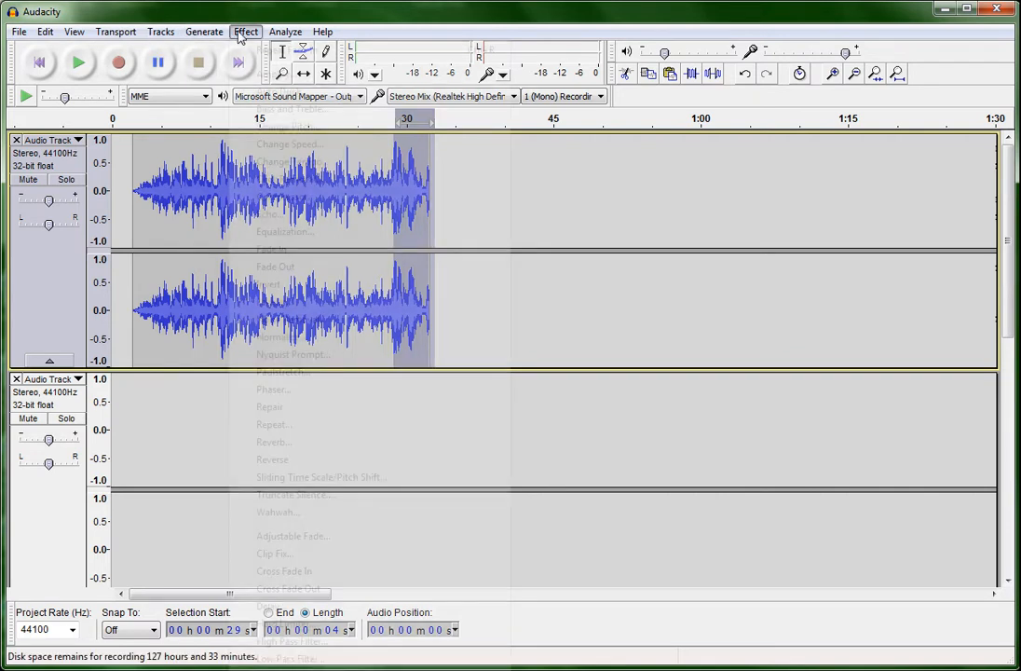
pyautogui.click(301, 267)
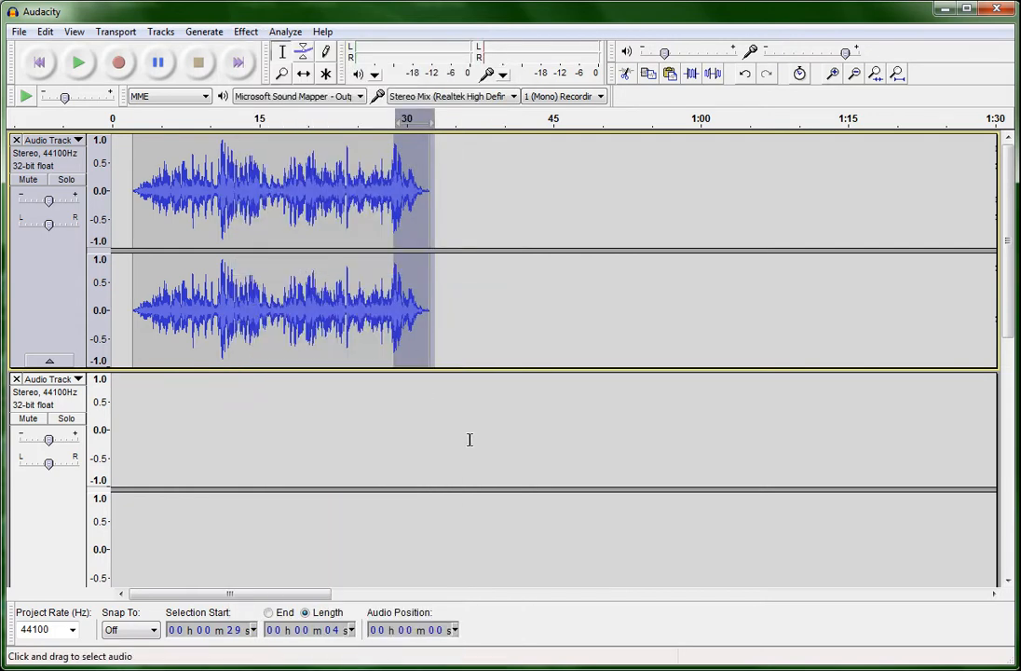
pyautogui.click(492, 319)
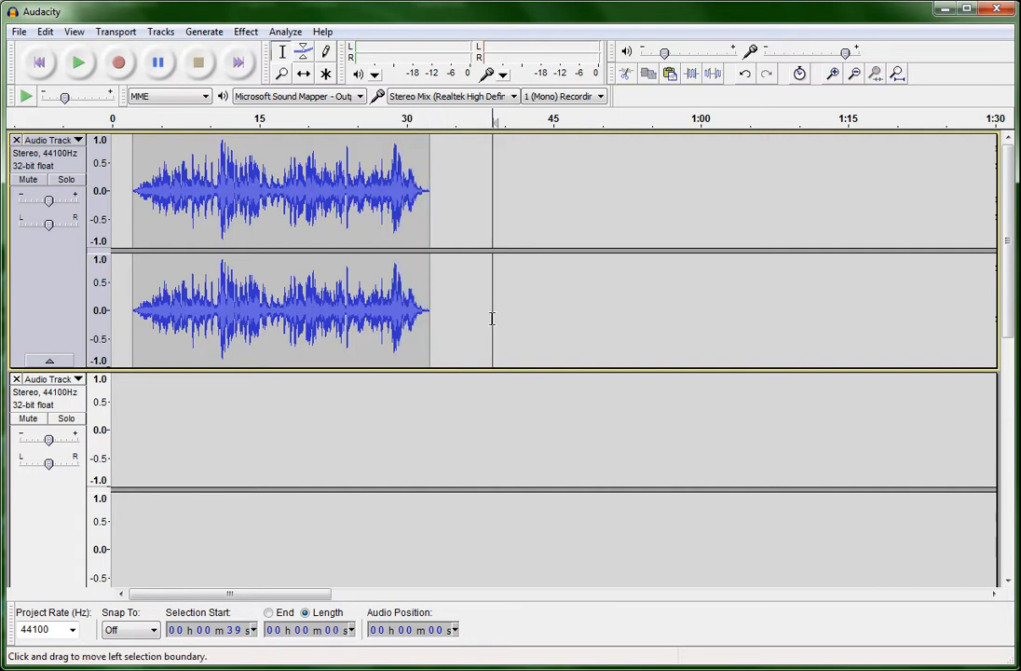
# Select and copy a section about 30 seconds long, starting at about 29 seconds, from the LouisArmstrong track.
pyautogui.scroll(-7, 492, 326)
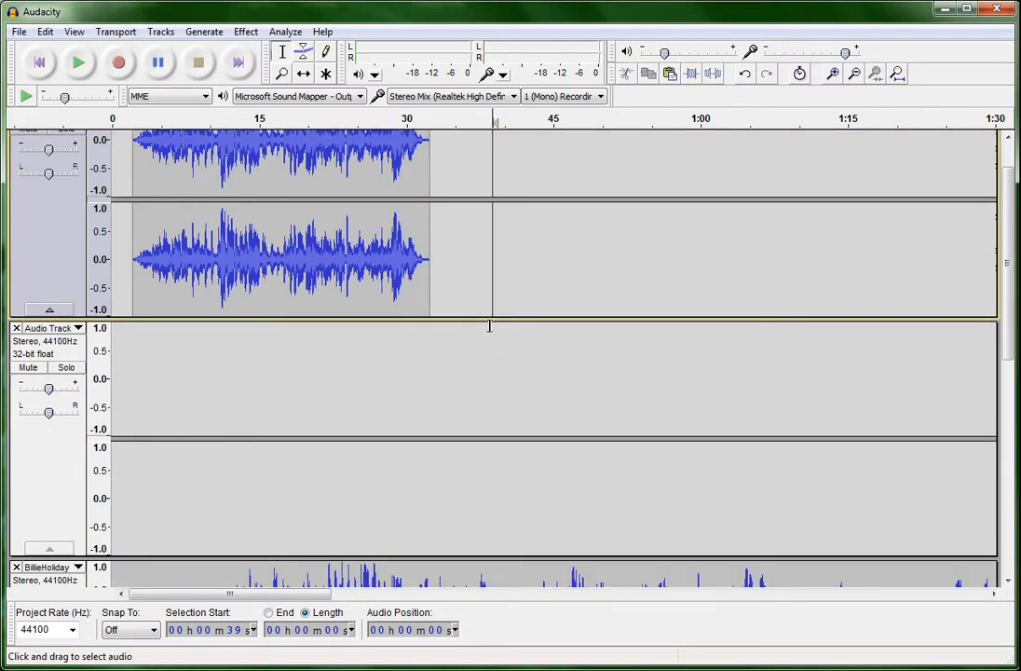
pyautogui.scroll(-5, 489, 325)
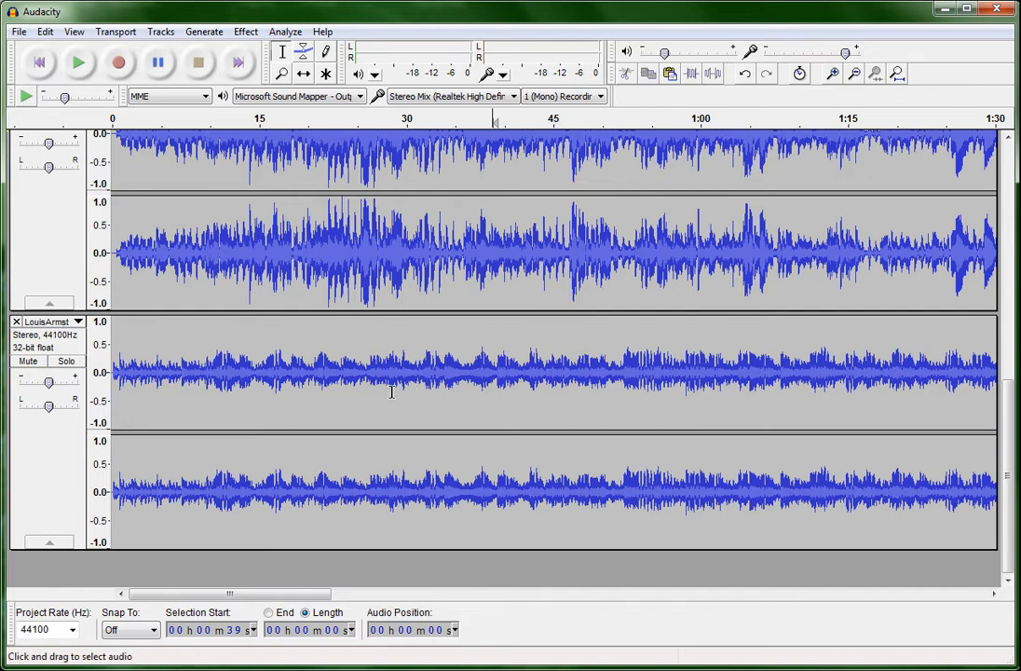
pyautogui.moveTo(391, 392); pyautogui.dragTo(684, 405)
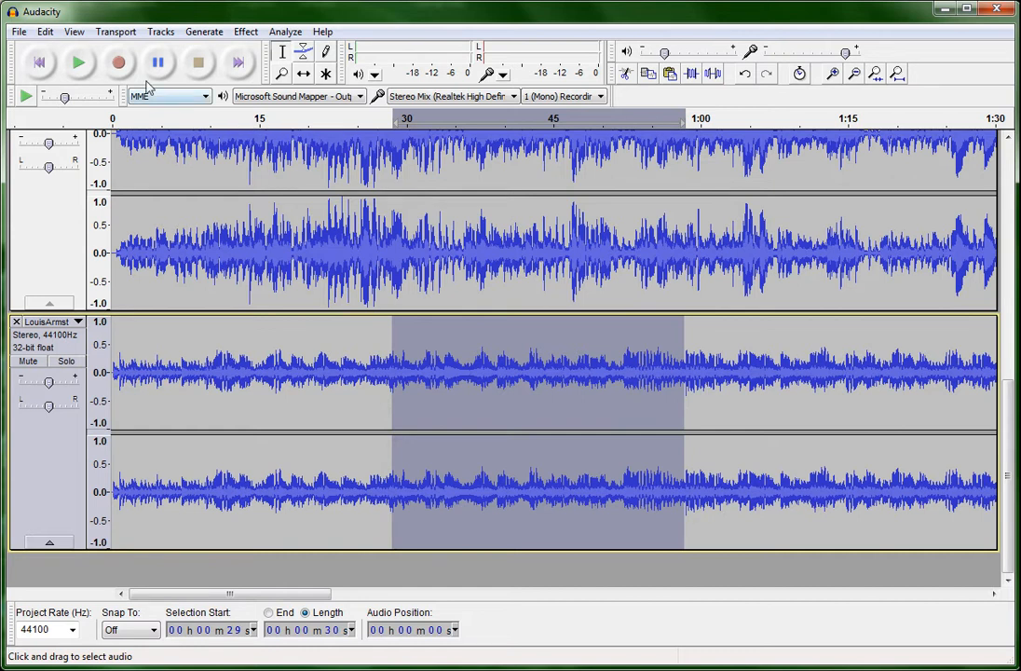
pyautogui.click(45, 32)
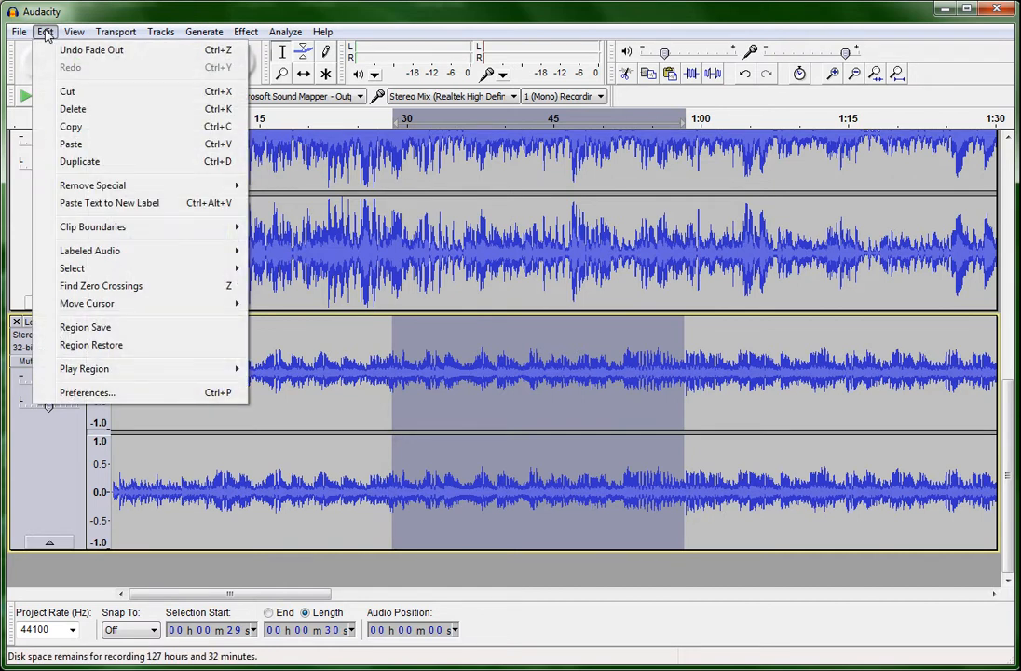
pyautogui.click(81, 134)
# Paste the copied section into the empty second stereo track and shift the clip so it starts at about 39 seconds.
pyautogui.scroll(10, 340, 398)
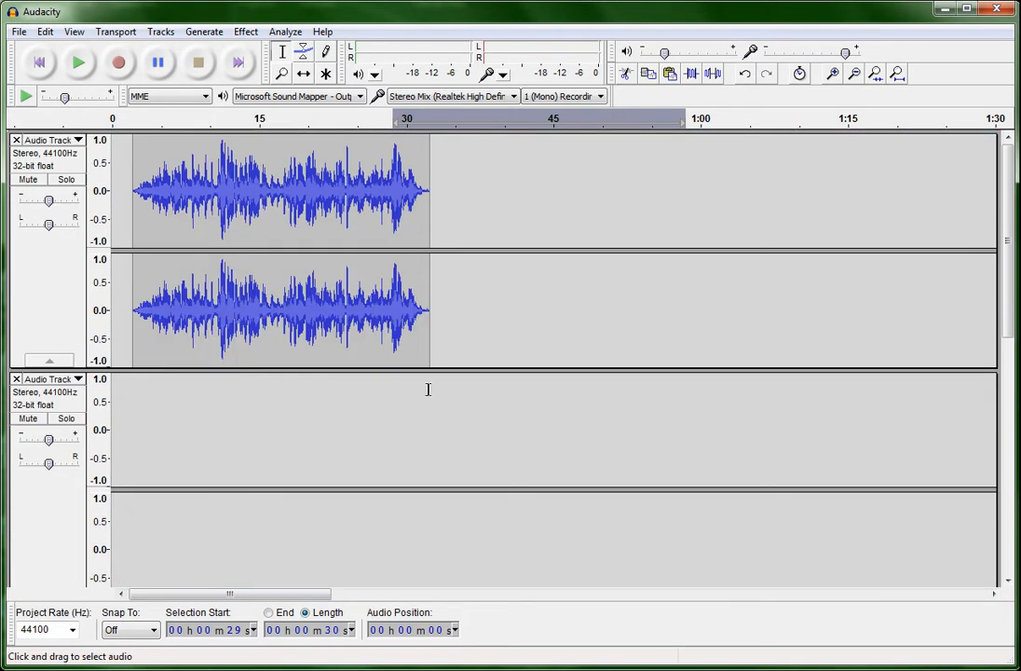
pyautogui.click(370, 423)
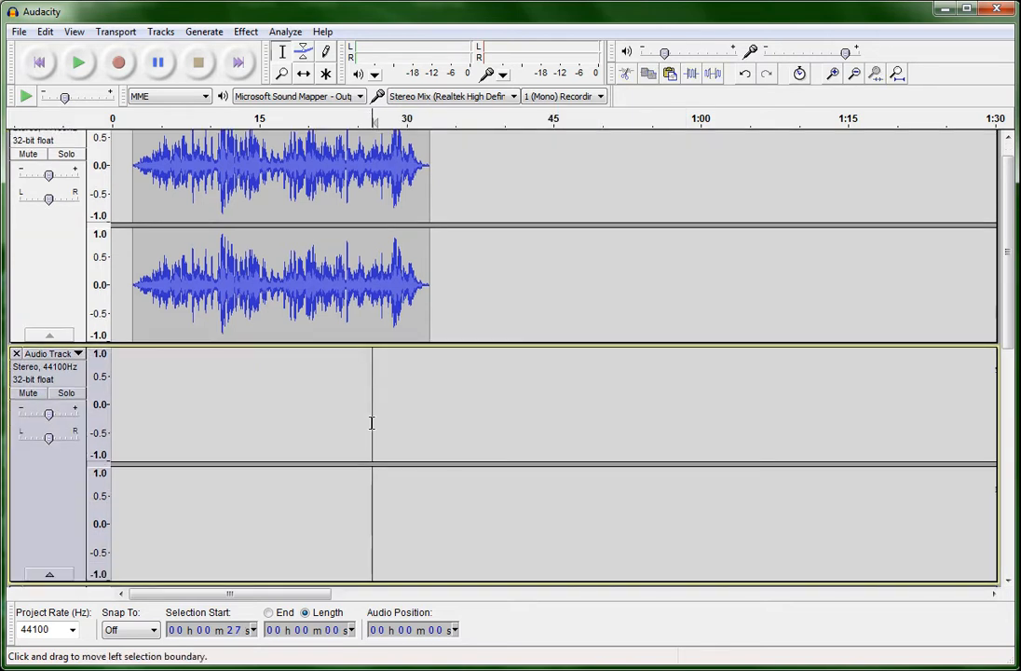
pyautogui.click(47, 33)
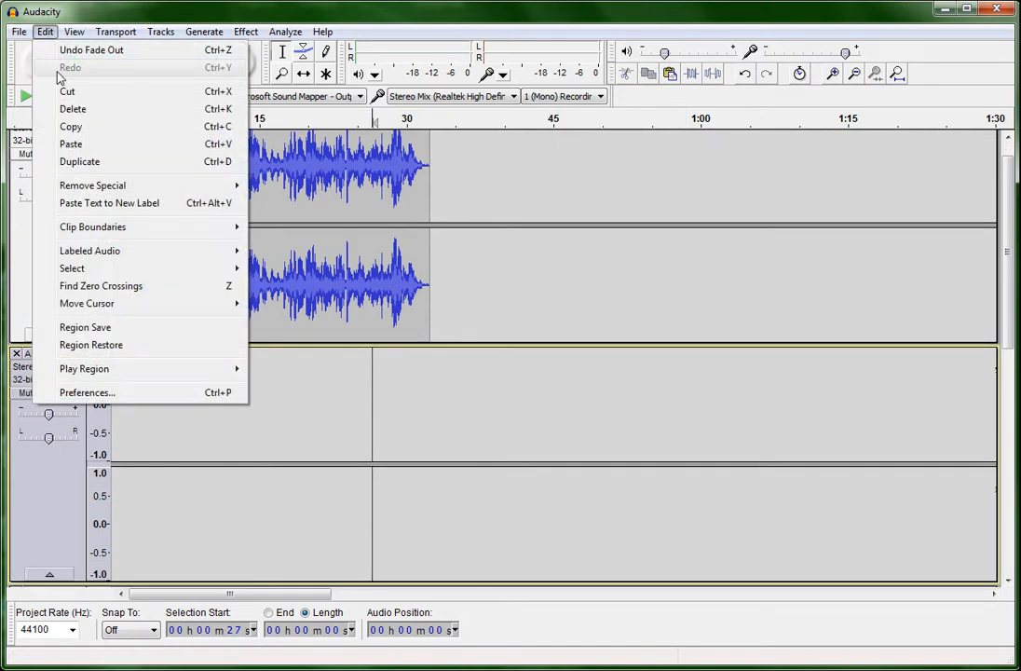
pyautogui.click(71, 144)
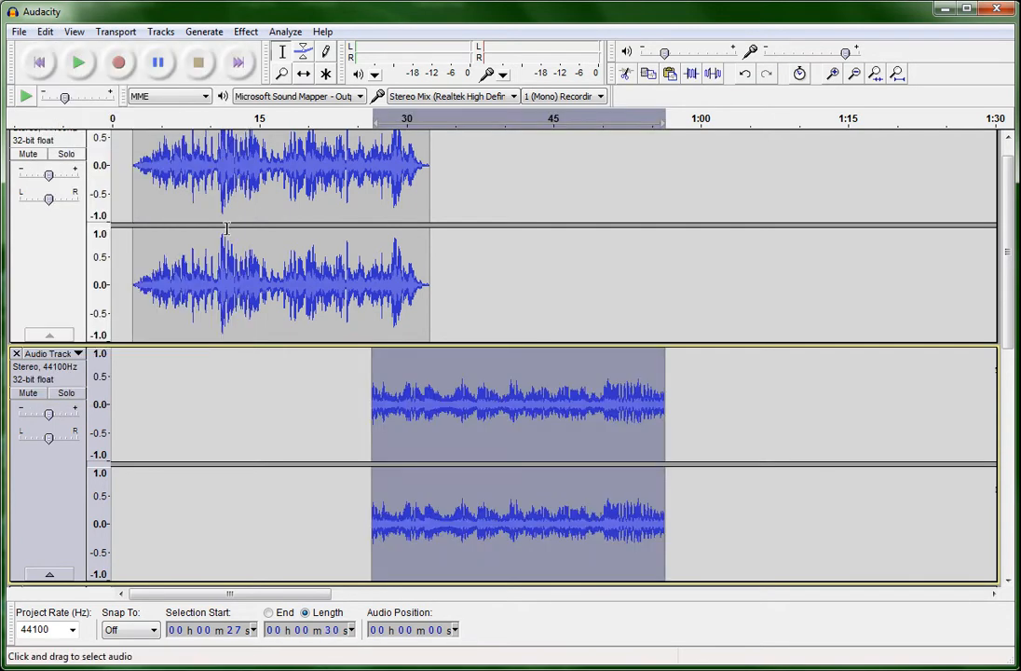
pyautogui.click(304, 74)
pyautogui.moveTo(416, 403); pyautogui.dragTo(535, 381)
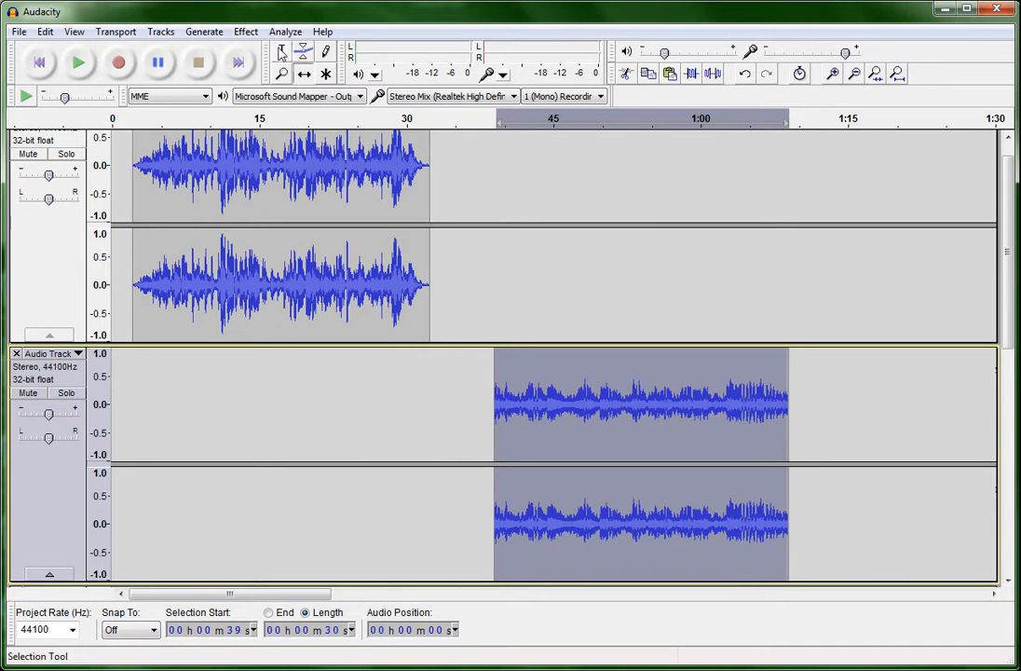
# Select the whole clip in the second track and amplify it by 5.9 dB.
pyautogui.click(283, 54)
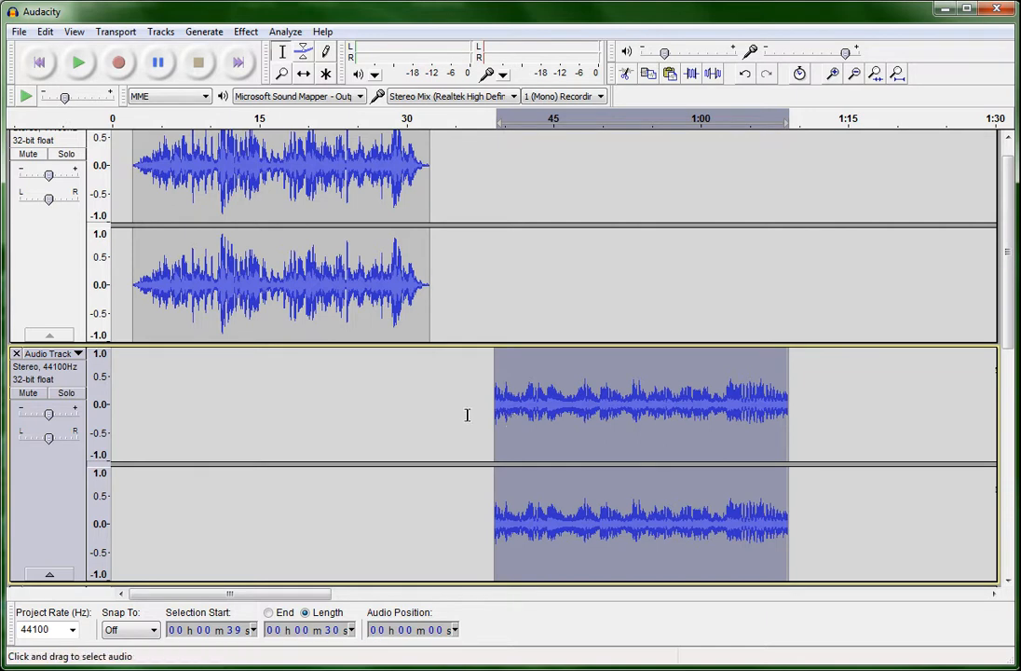
pyautogui.moveTo(485, 410); pyautogui.dragTo(798, 421)
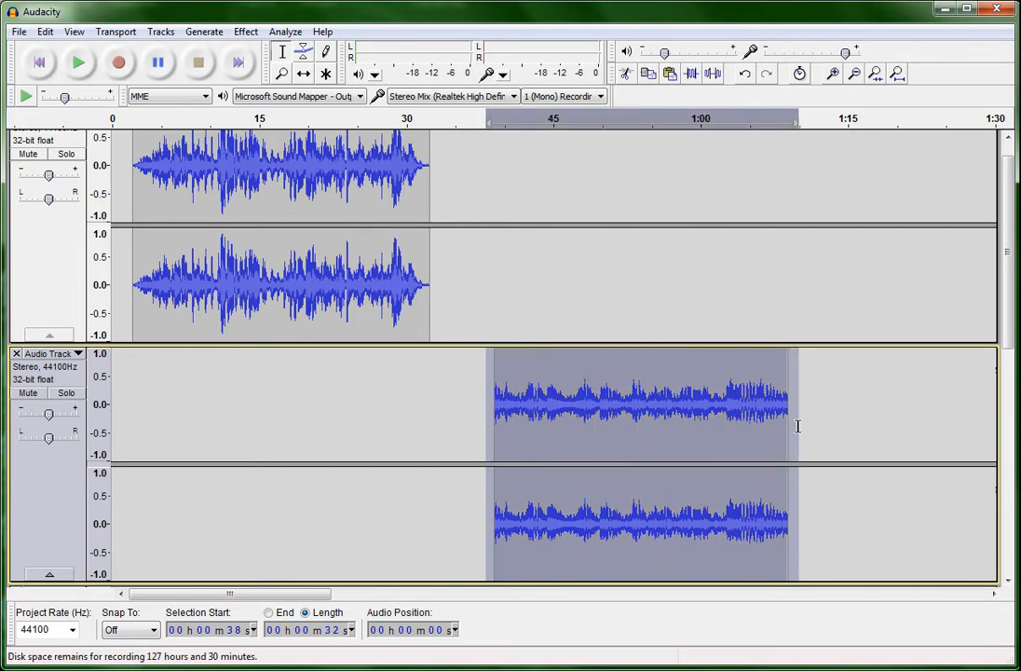
pyautogui.click(250, 33)
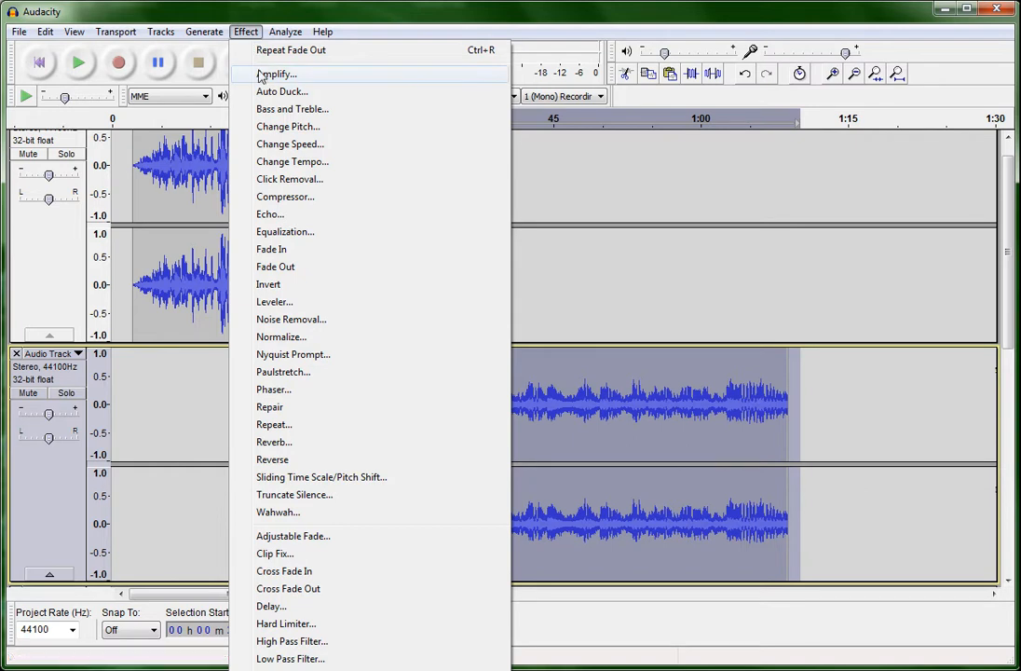
pyautogui.click(263, 78)
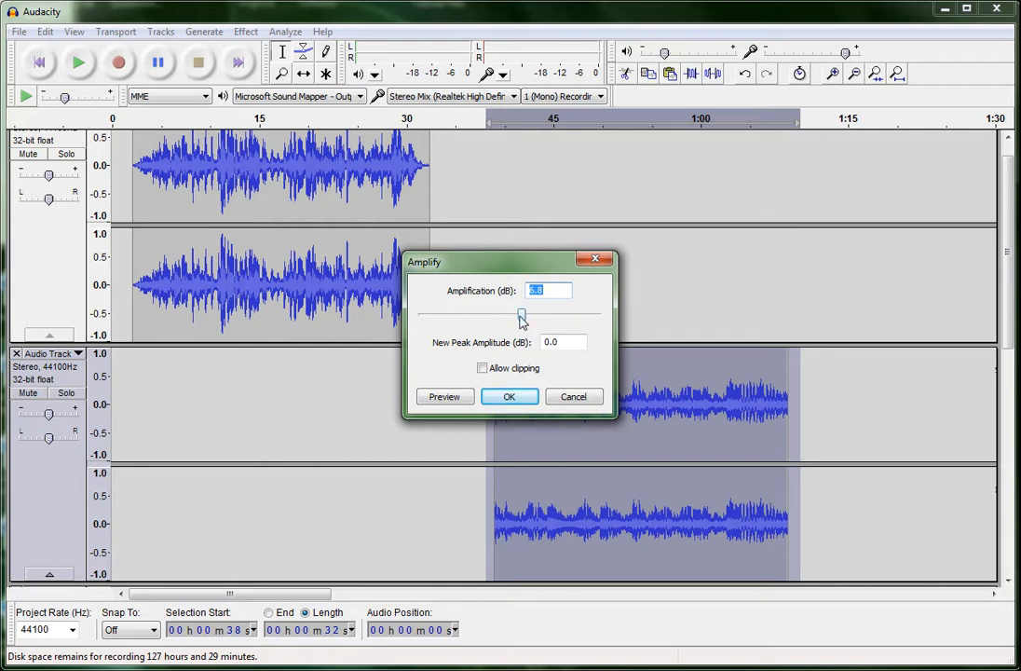
pyautogui.moveTo(522, 319); pyautogui.dragTo(558, 318)
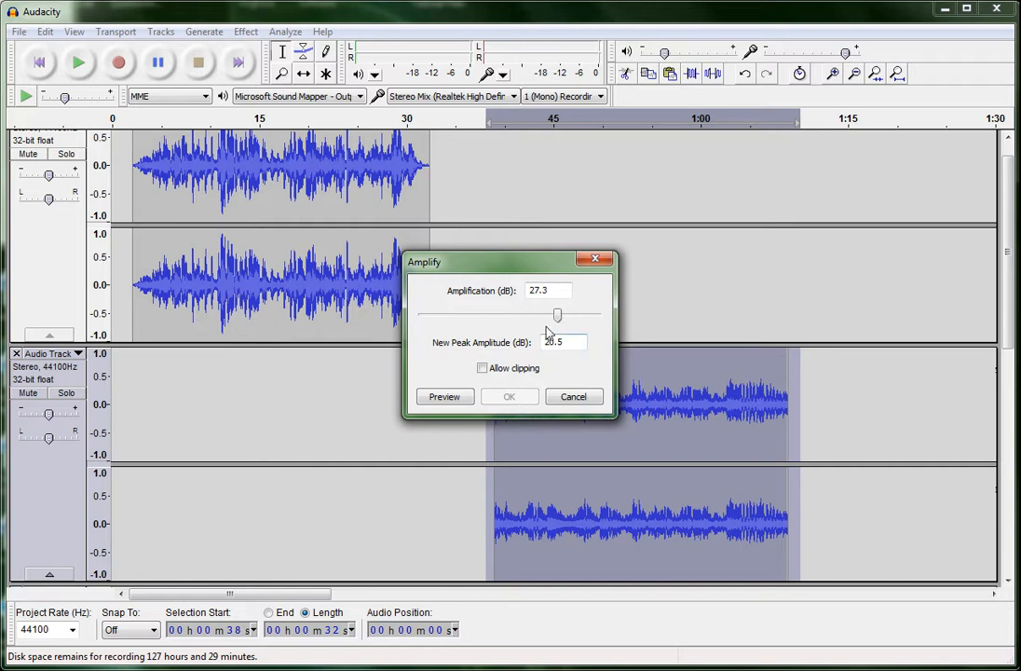
pyautogui.moveTo(561, 318); pyautogui.dragTo(523, 326)
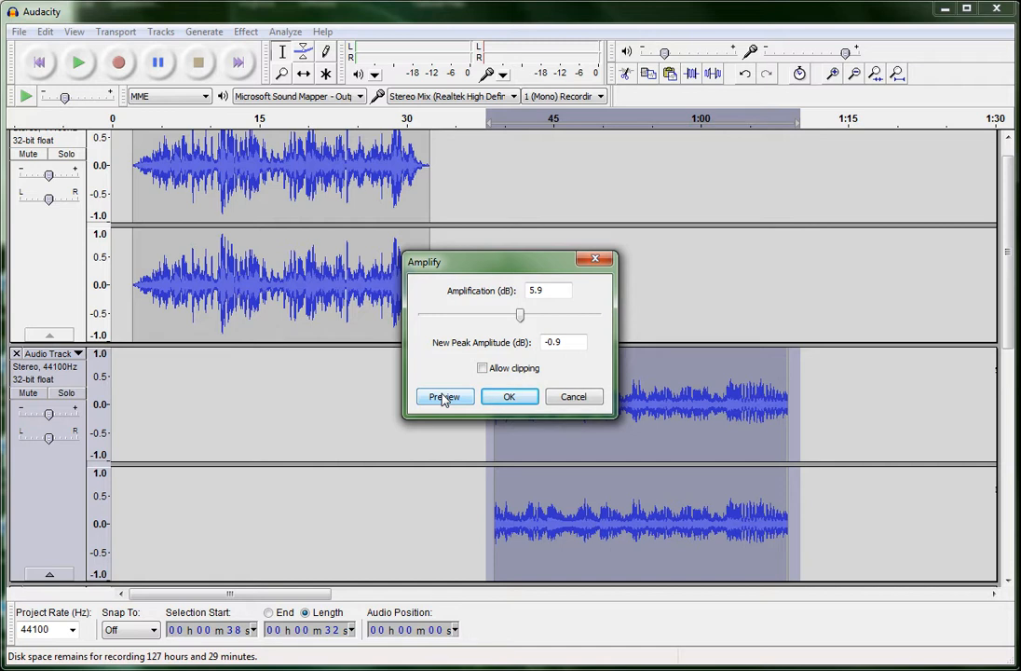
pyautogui.click(509, 398)
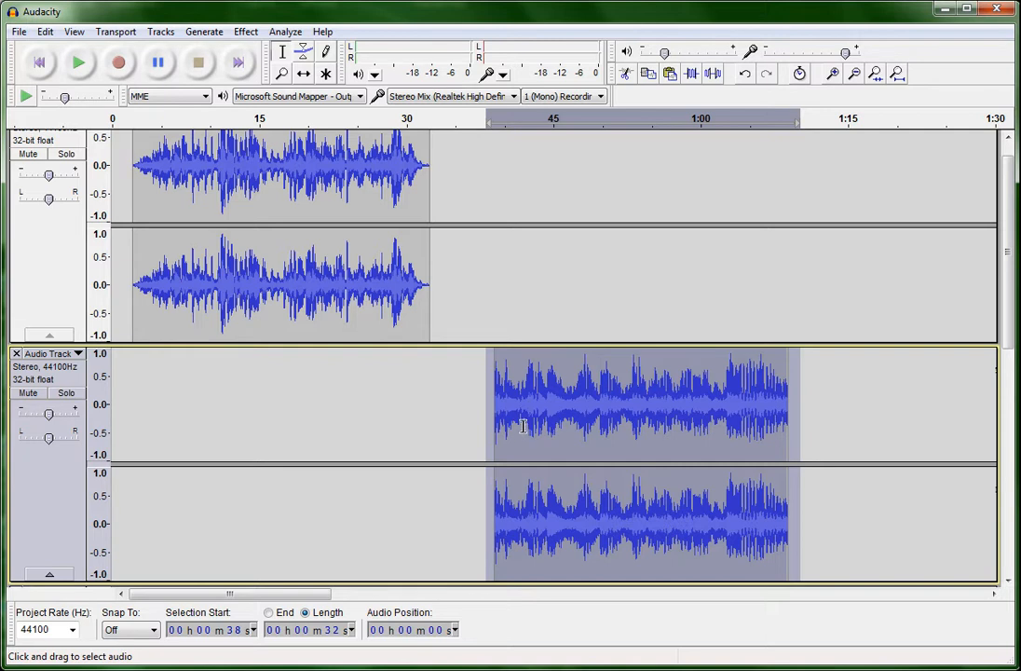
# Apply a Fade In to the opening of the second track's clip, using a selection about 10 seconds long from about 38 seconds.
pyautogui.click(477, 425)
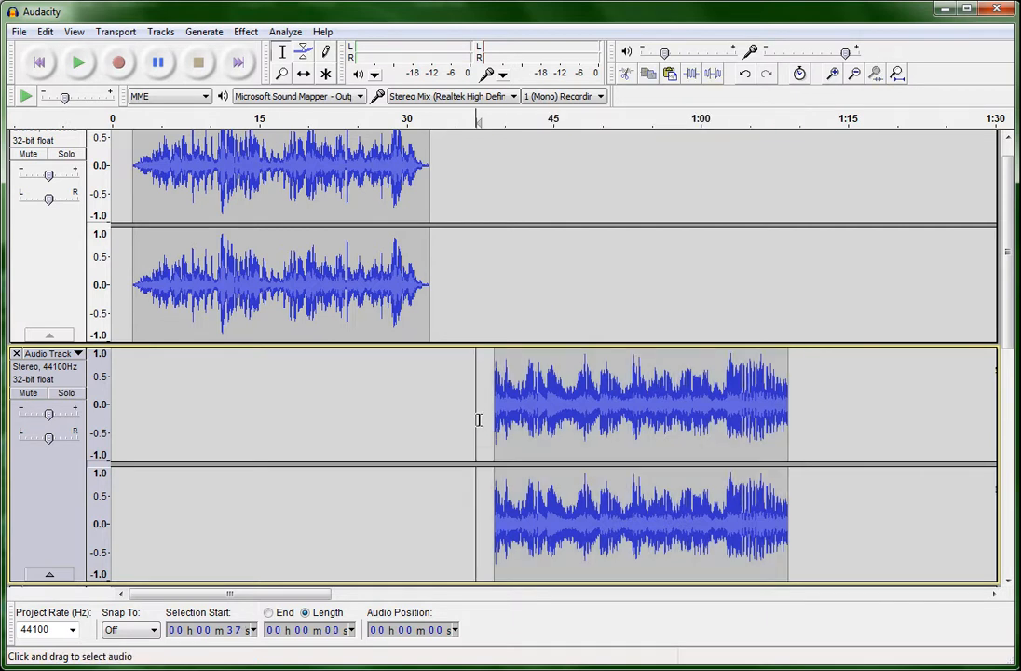
pyautogui.moveTo(490, 404); pyautogui.dragTo(581, 405)
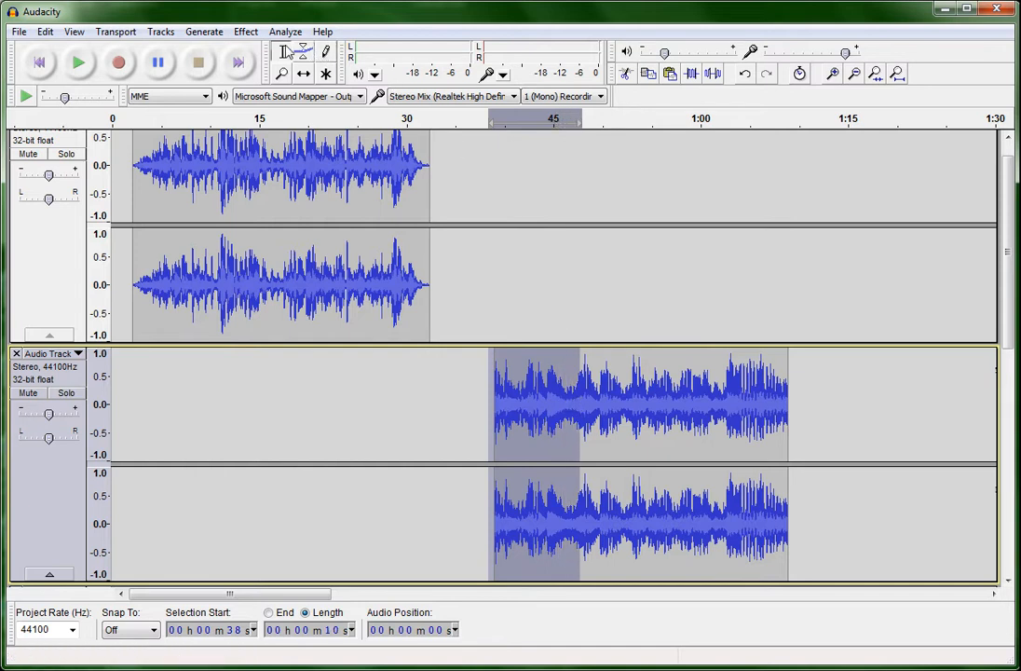
pyautogui.click(246, 32)
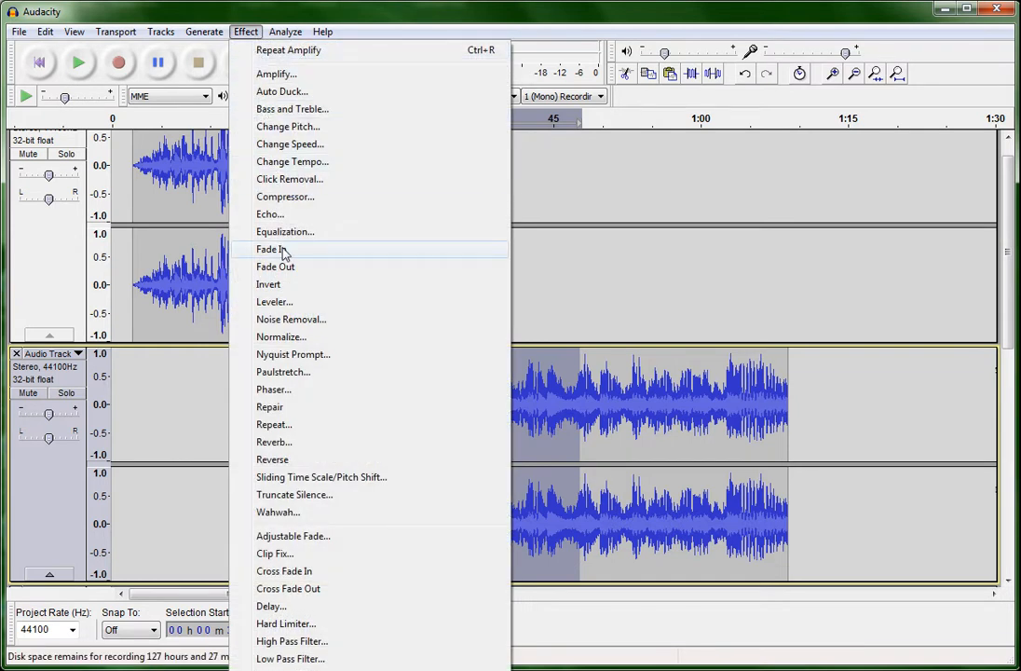
pyautogui.click(270, 248)
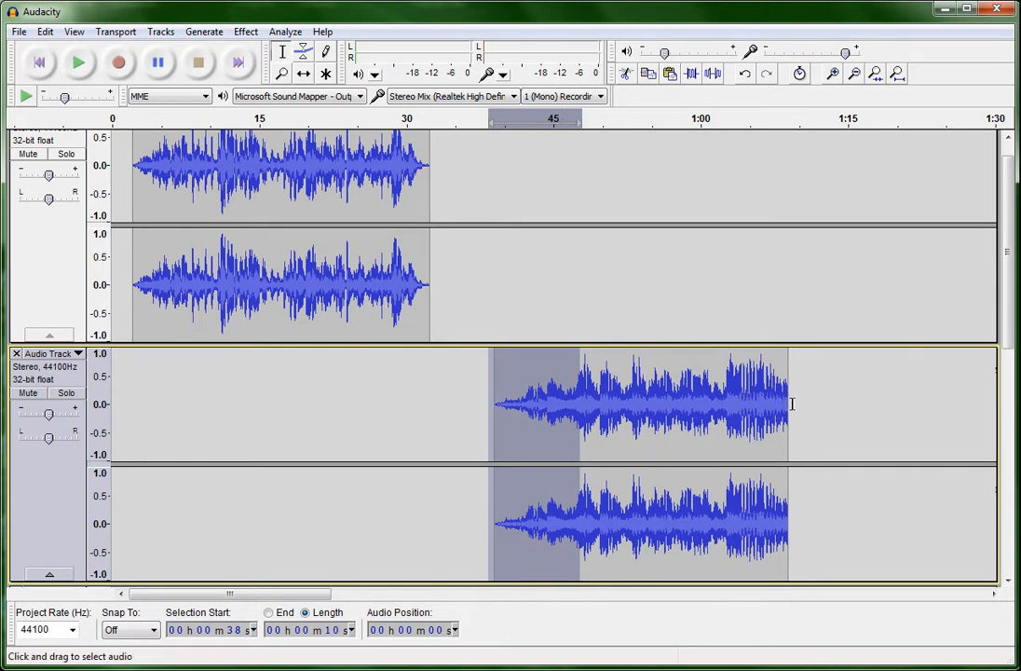
# Apply a Fade Out to the end of the second track's clip, using a selection about 4 seconds long from about 1:05.
pyautogui.moveTo(791, 404); pyautogui.dragTo(749, 407)
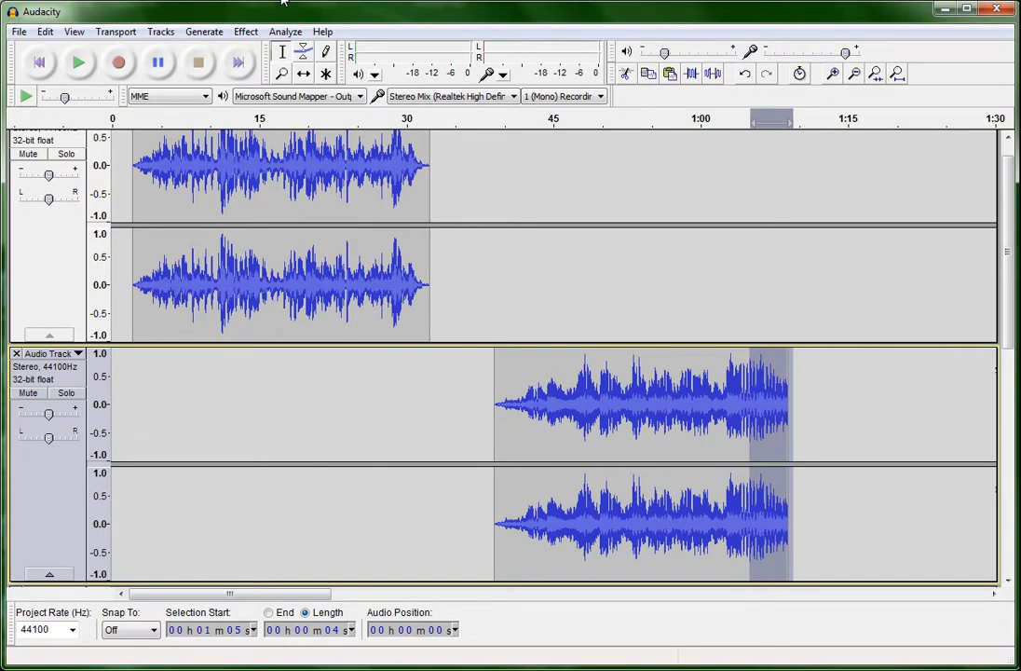
pyautogui.click(246, 31)
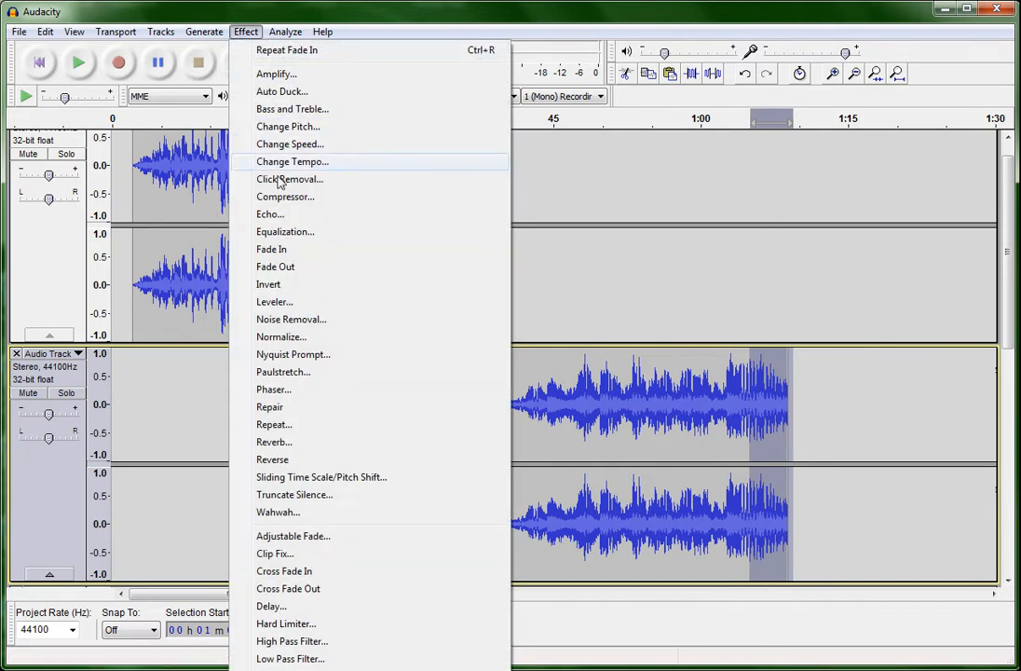
pyautogui.click(280, 267)
pyautogui.click(870, 435)
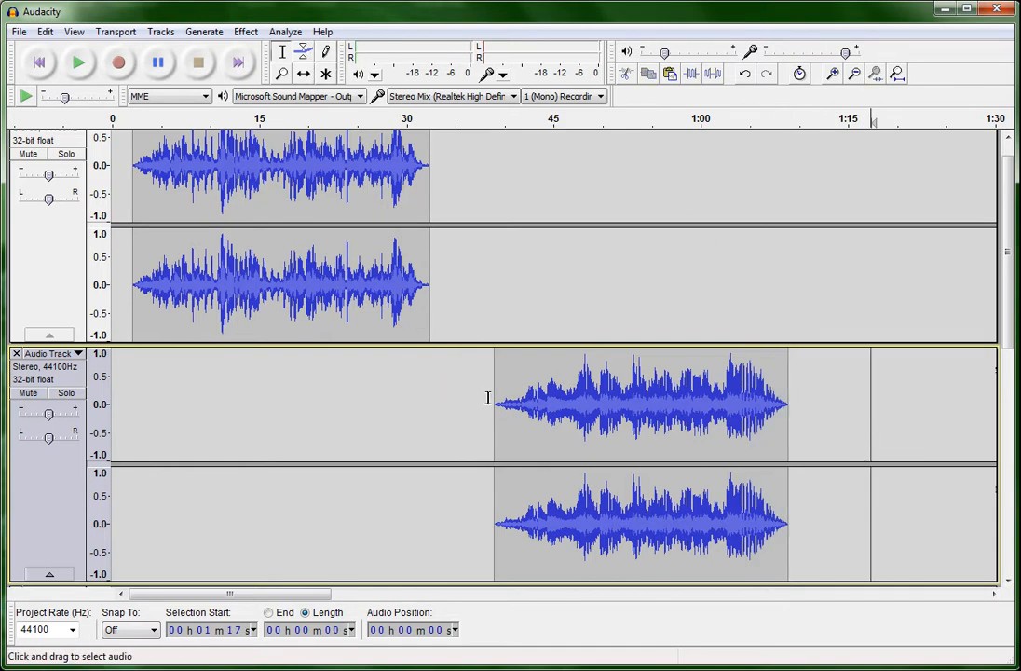
# Select the whole clip in the second track and shift it earlier so it starts at about 30 seconds.
pyautogui.moveTo(488, 397); pyautogui.dragTo(796, 404)
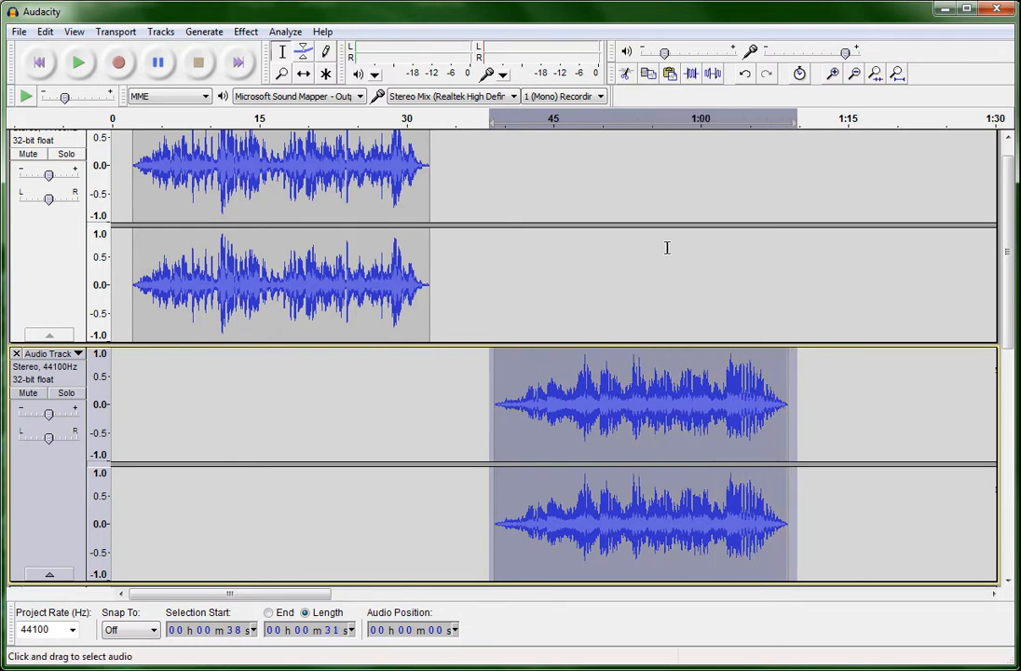
pyautogui.click(305, 74)
pyautogui.moveTo(621, 430); pyautogui.dragTo(556, 429)
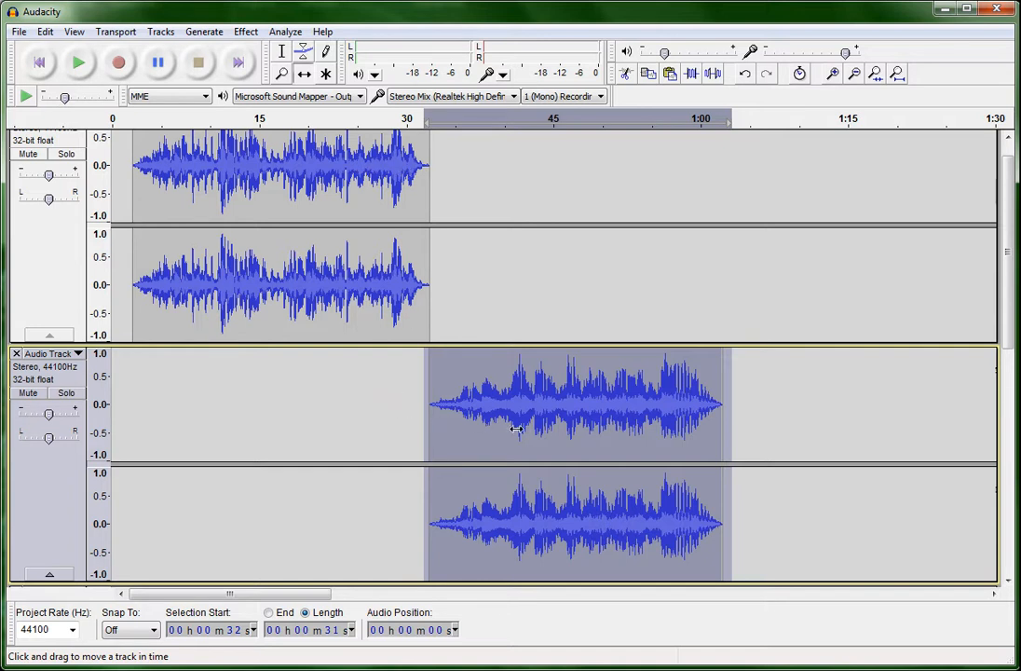
pyautogui.moveTo(550, 420)
pyautogui.mouseDown()
pyautogui.moveTo(519, 420)
pyautogui.moveTo(530, 419)
pyautogui.mouseUp()
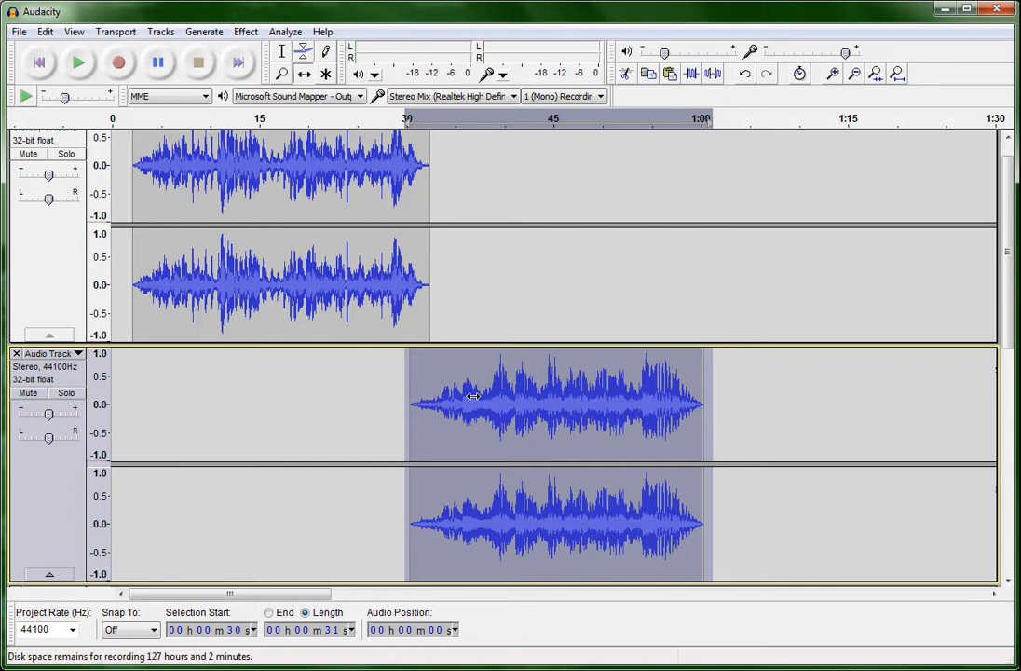
# Select and copy a section about 45 seconds long, starting at about 2:11, from the BillieHoliday track.
pyautogui.scroll(-5, 473, 396)
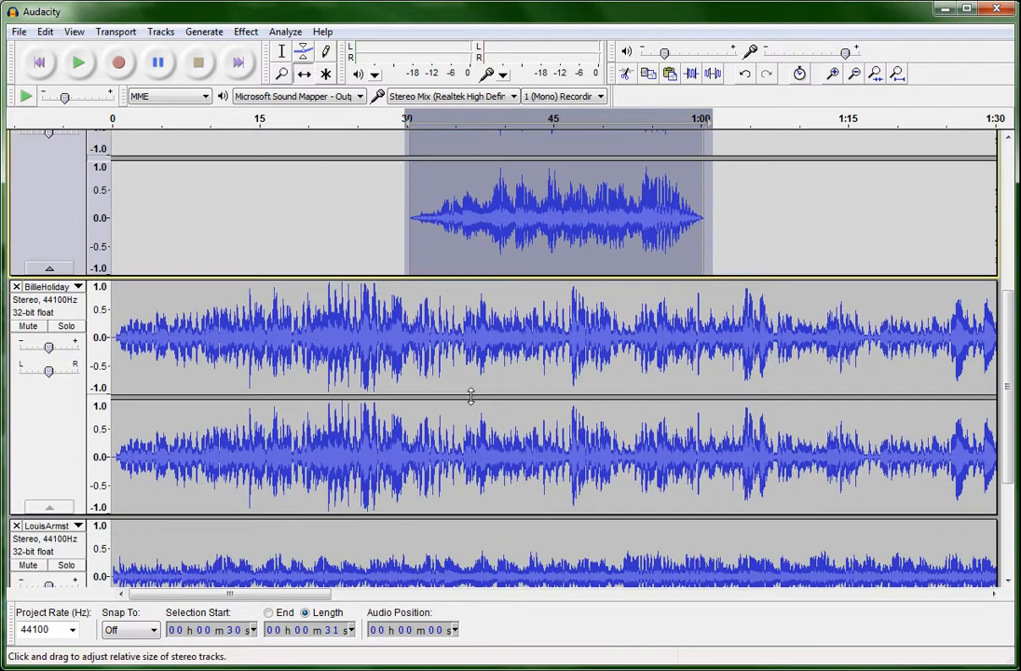
pyautogui.scroll(5, 471, 396)
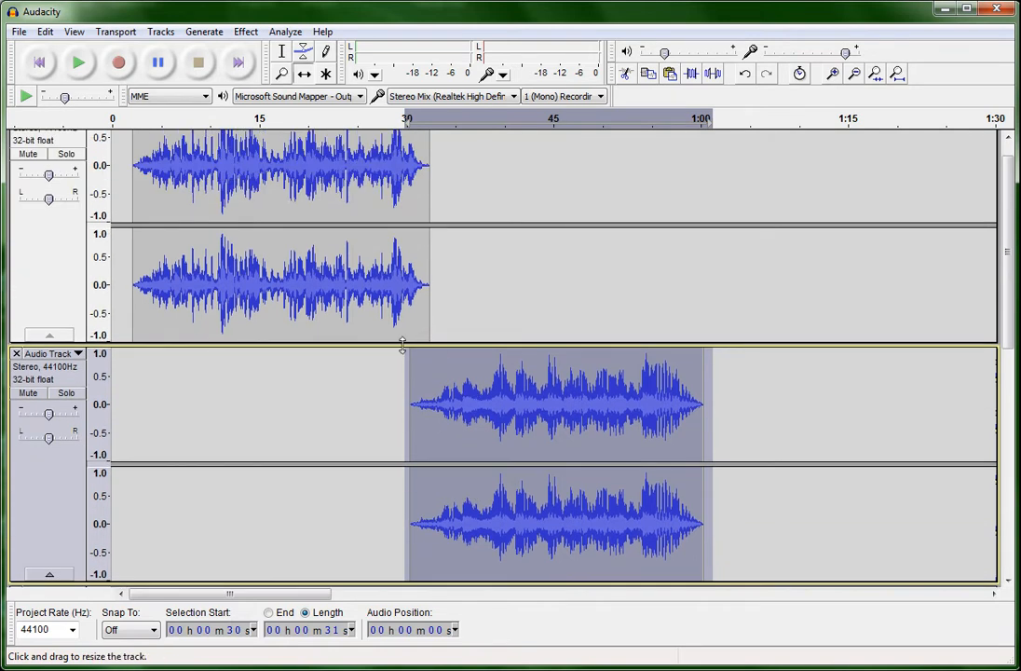
pyautogui.scroll(-5, 404, 340)
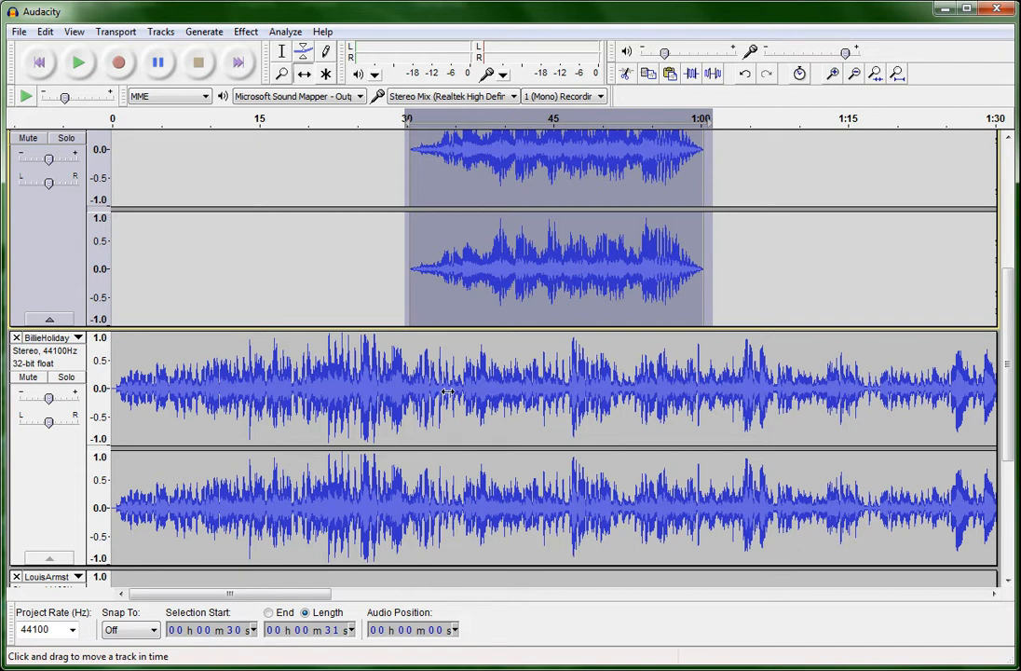
pyautogui.scroll(-5, 448, 391)
pyautogui.scroll(6, 448, 391)
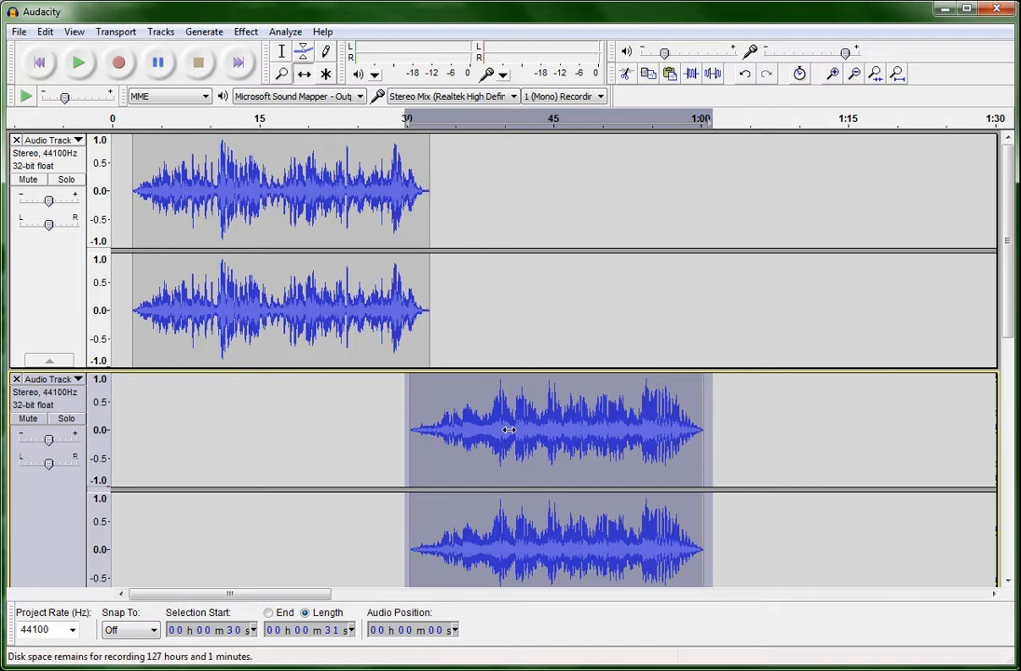
pyautogui.scroll(-8, 508, 428)
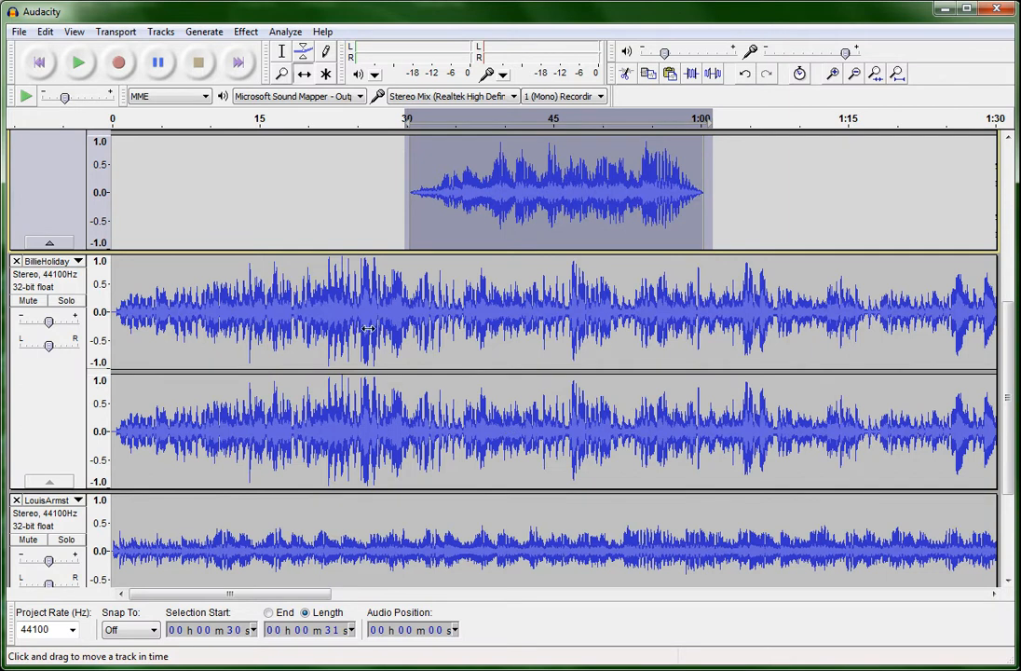
pyautogui.click(280, 56)
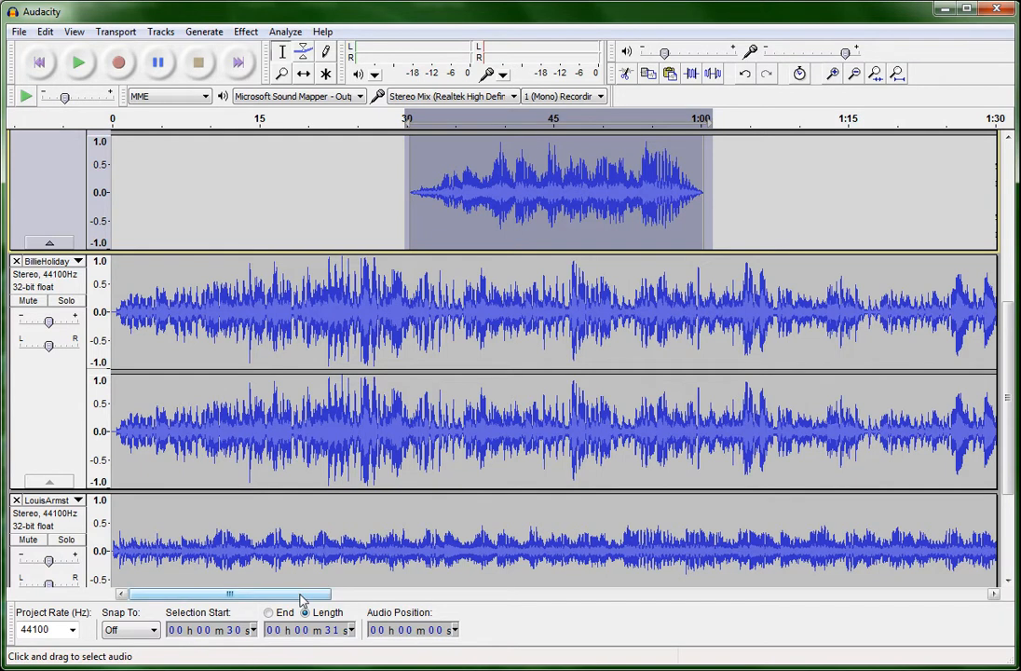
pyautogui.moveTo(302, 601); pyautogui.dragTo(571, 589)
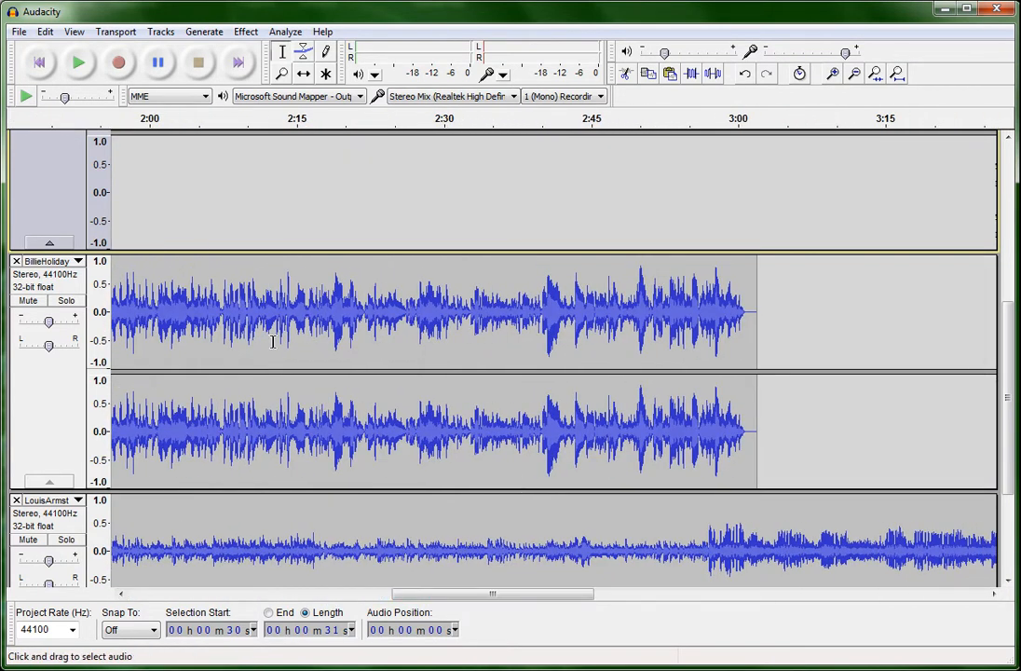
pyautogui.moveTo(260, 299); pyautogui.dragTo(699, 392)
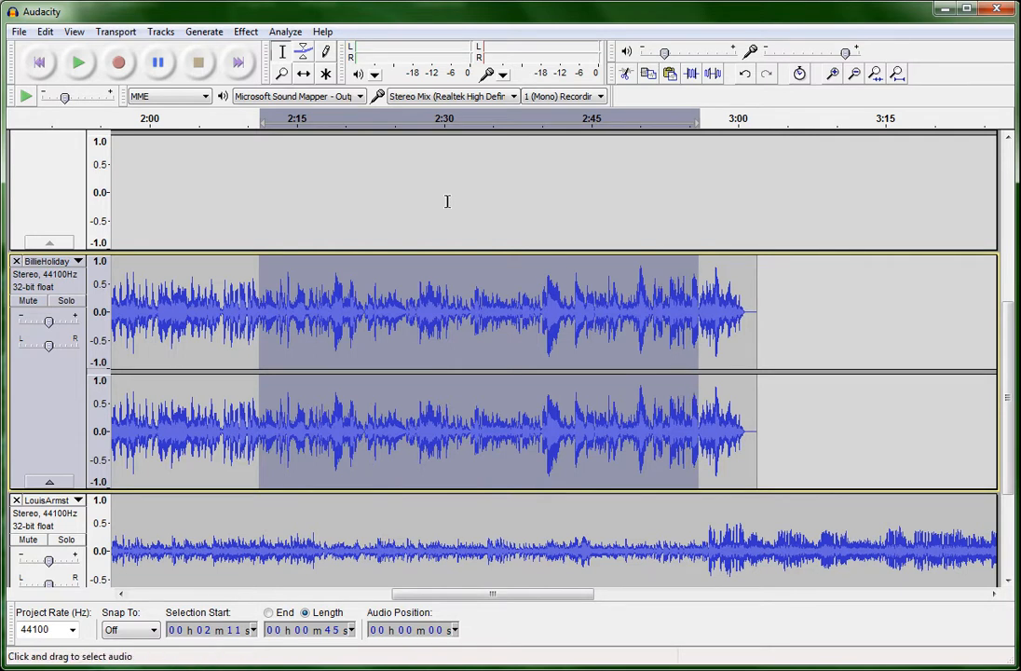
pyautogui.click(51, 33)
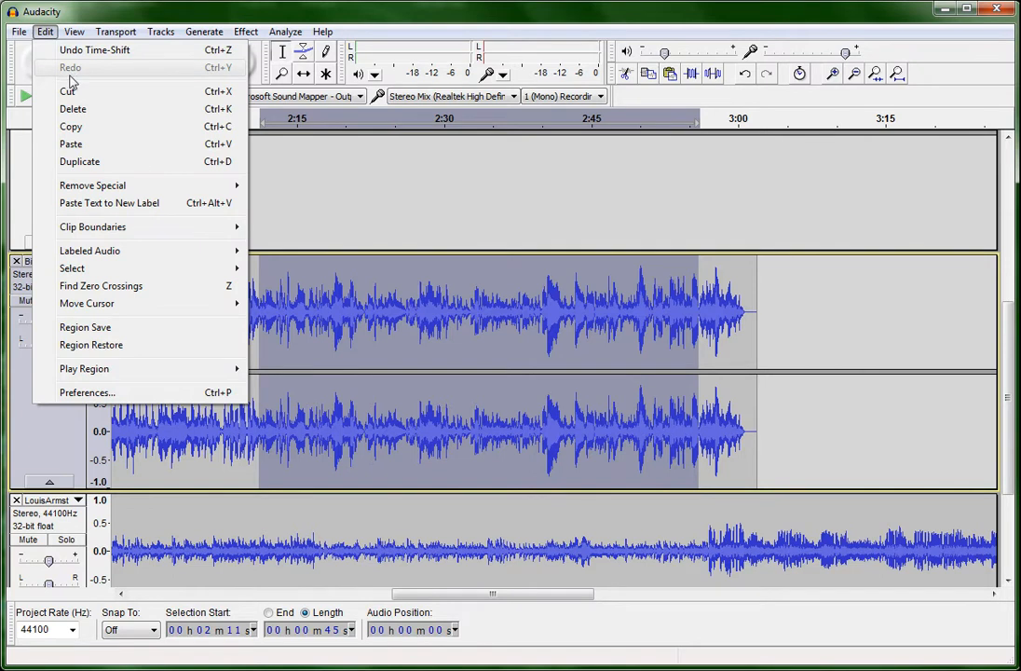
pyautogui.click(82, 128)
# Paste the copied section into the first stereo track at about 57 seconds, after its existing clip.
pyautogui.scroll(5, 217, 388)
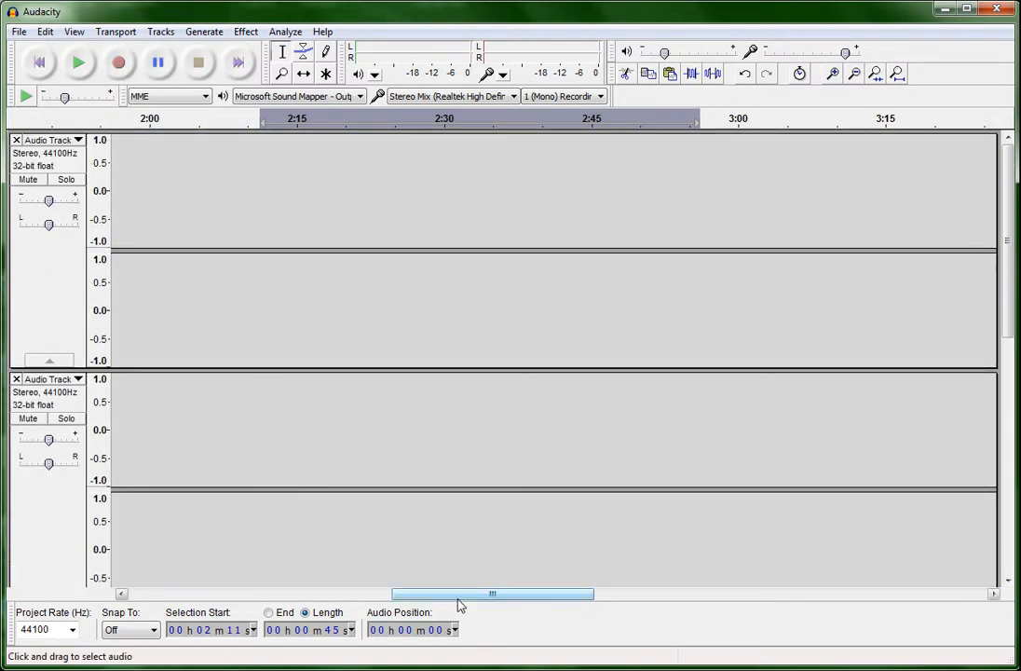
pyautogui.moveTo(457, 600); pyautogui.dragTo(194, 545)
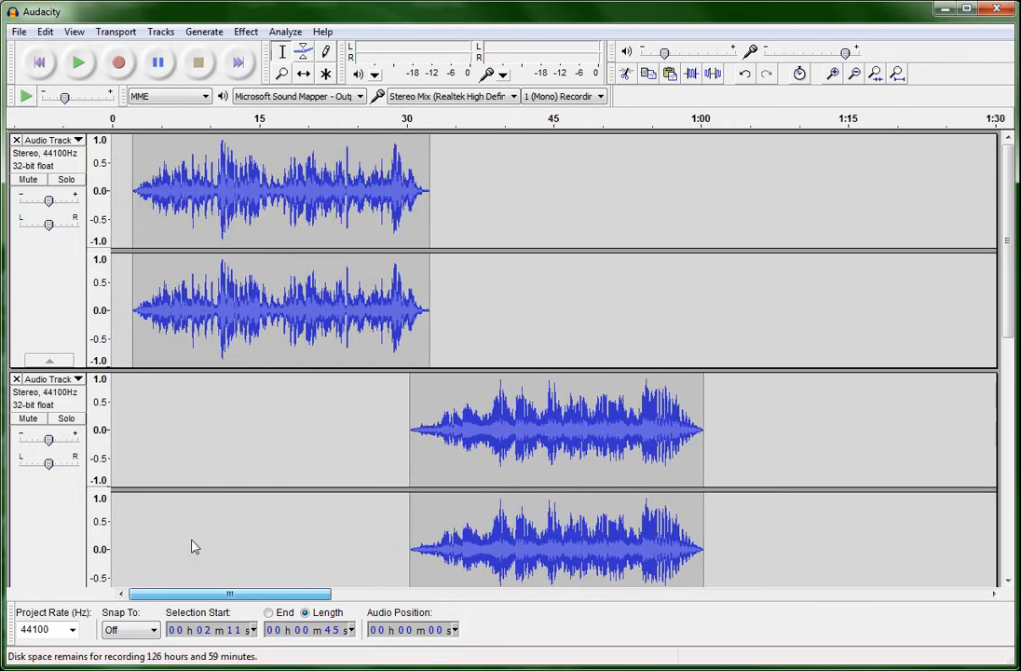
pyautogui.click(668, 190)
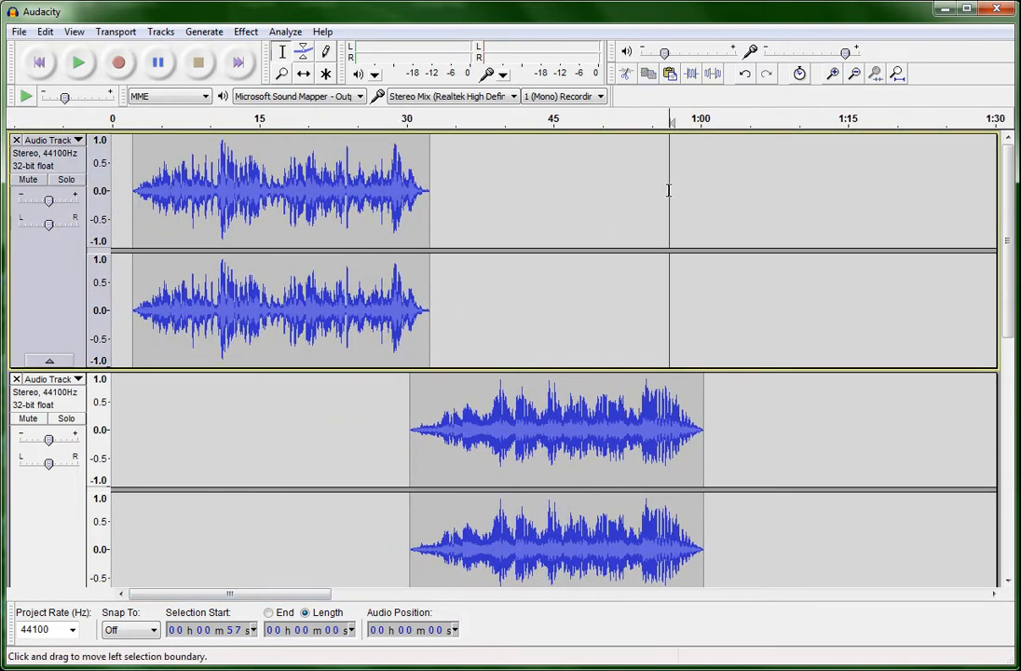
pyautogui.click(43, 32)
pyautogui.click(82, 143)
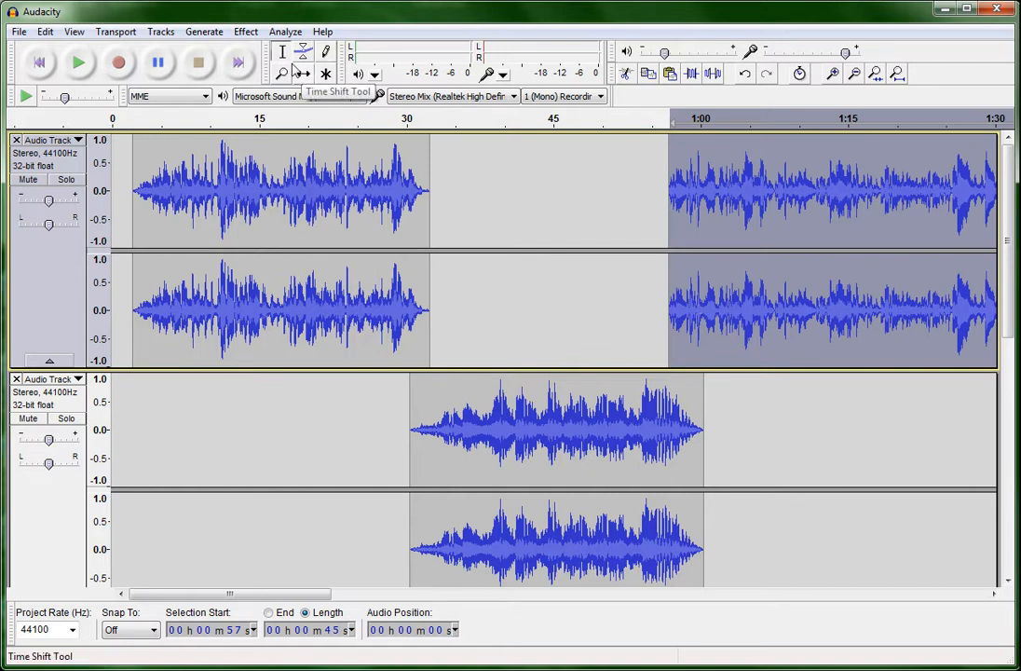
# Apply a Fade In to the opening of the first track's second clip, using a selection about 4 seconds long from about 56 seconds.
pyautogui.click(589, 192)
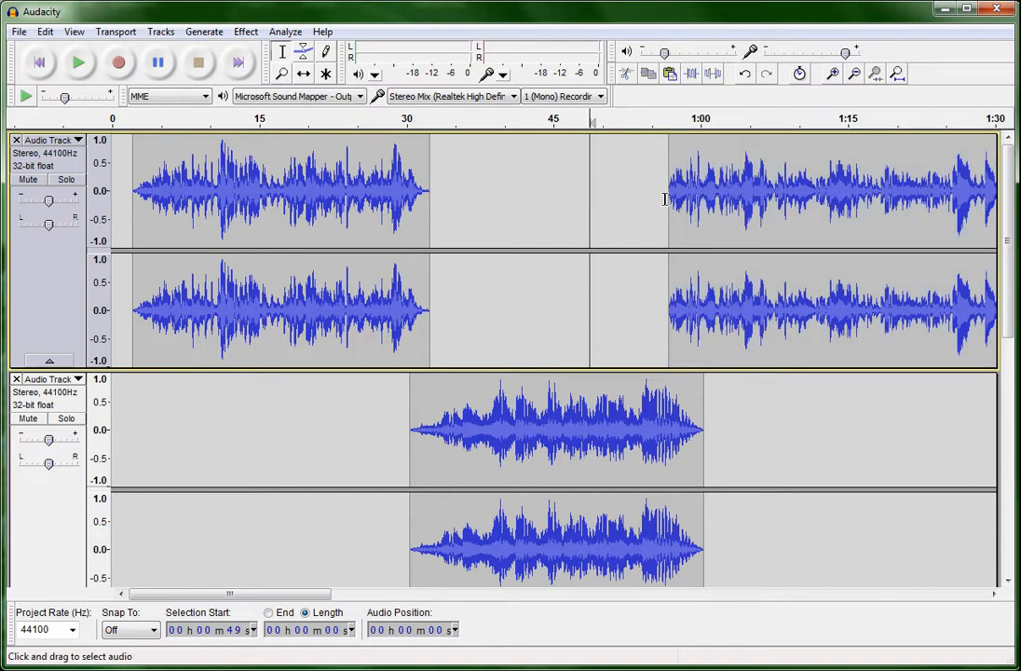
pyautogui.moveTo(666, 198); pyautogui.dragTo(698, 203)
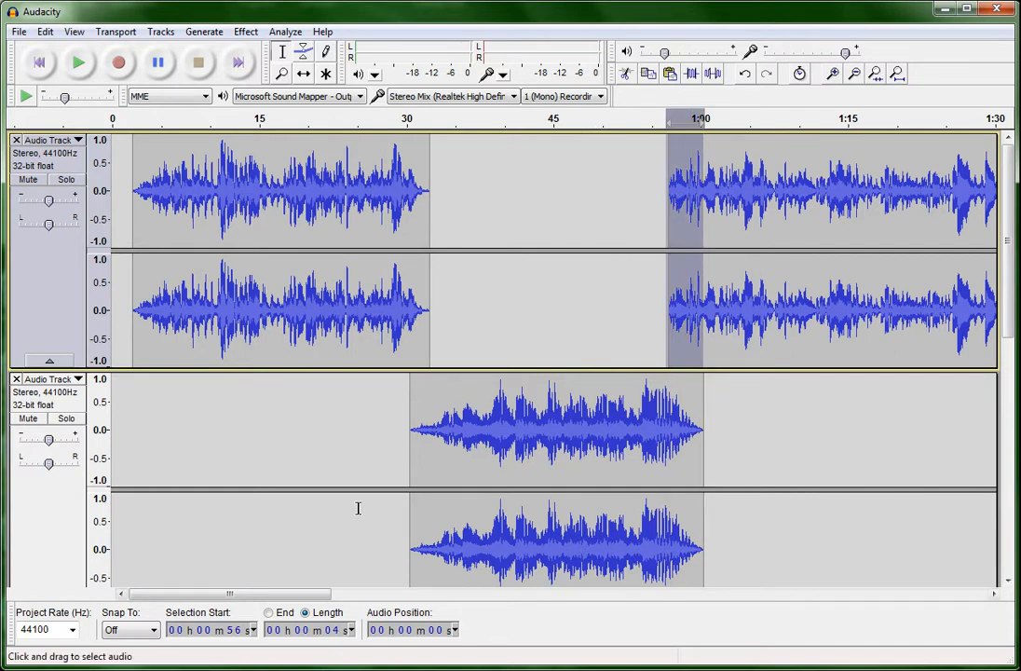
pyautogui.click(201, 32)
pyautogui.moveTo(242, 37)
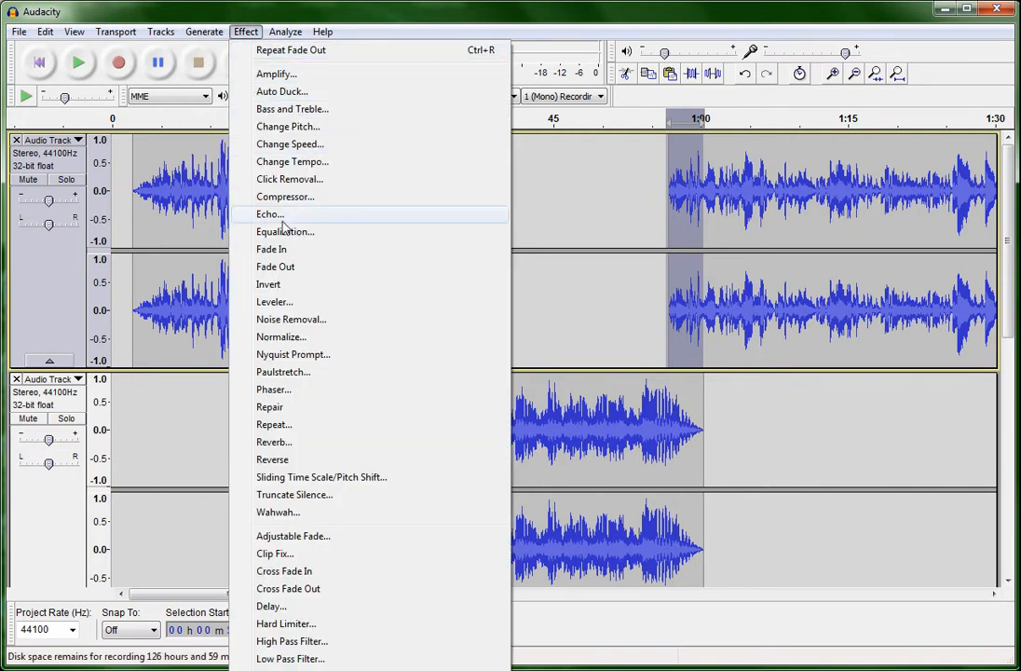
pyautogui.click(283, 252)
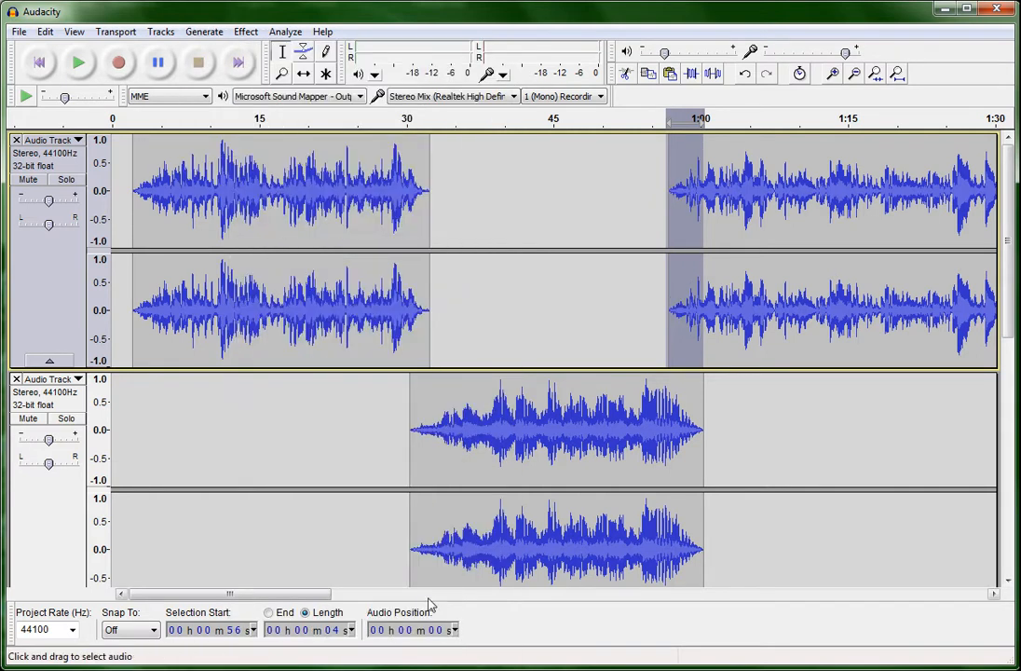
# Apply a Fade Out to the end of the first track's second clip, using a selection about 4 seconds long from about 1:38.
pyautogui.moveTo(308, 597); pyautogui.dragTo(394, 593)
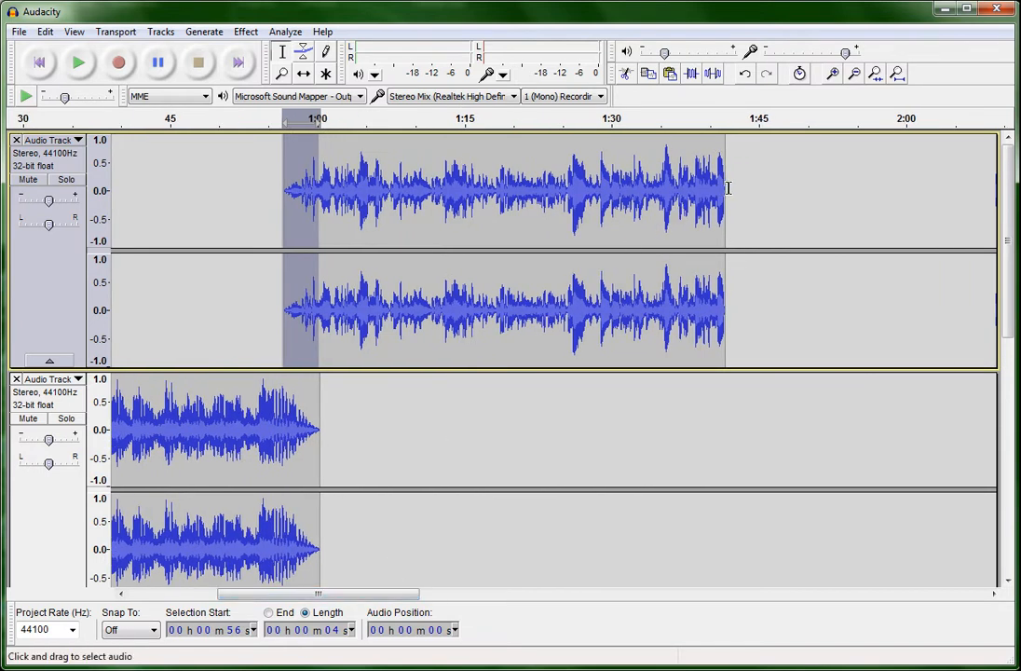
pyautogui.moveTo(728, 188); pyautogui.dragTo(691, 193)
pyautogui.click(209, 33)
pyautogui.moveTo(245, 34)
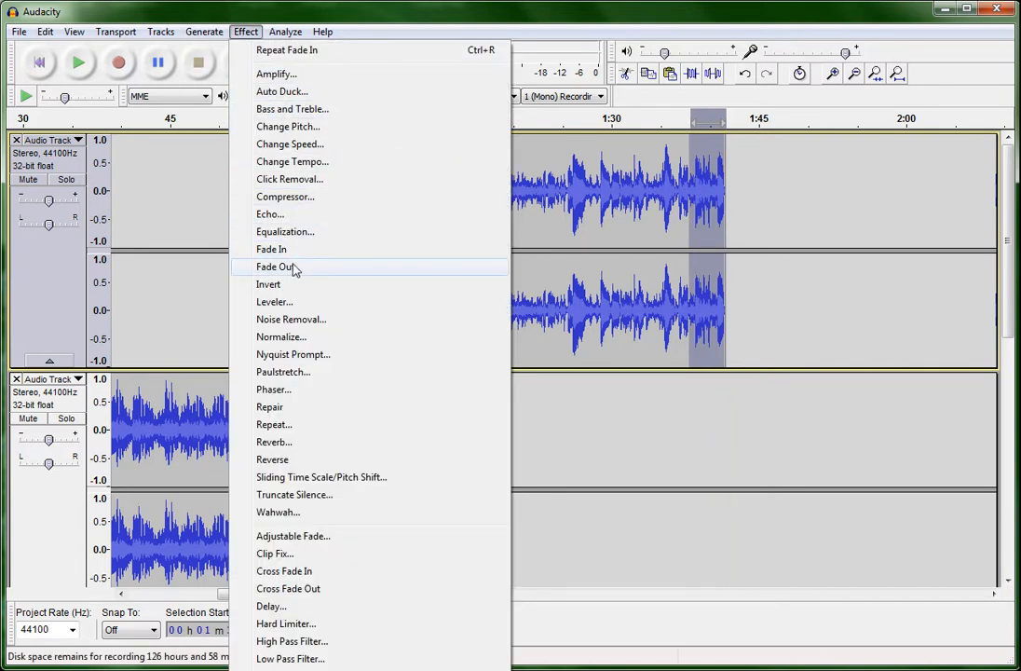
pyautogui.click(295, 268)
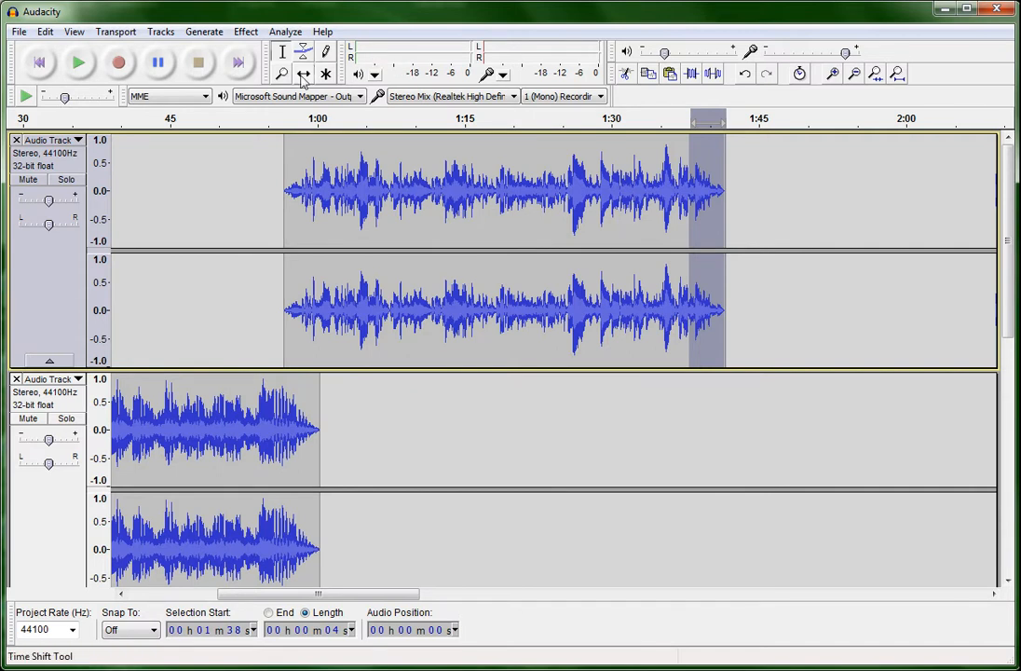
# Select the first track's whole second clip and shift it so it starts at about 1:00, where the second track's clip ends.
pyautogui.moveTo(276, 169); pyautogui.dragTo(738, 166)
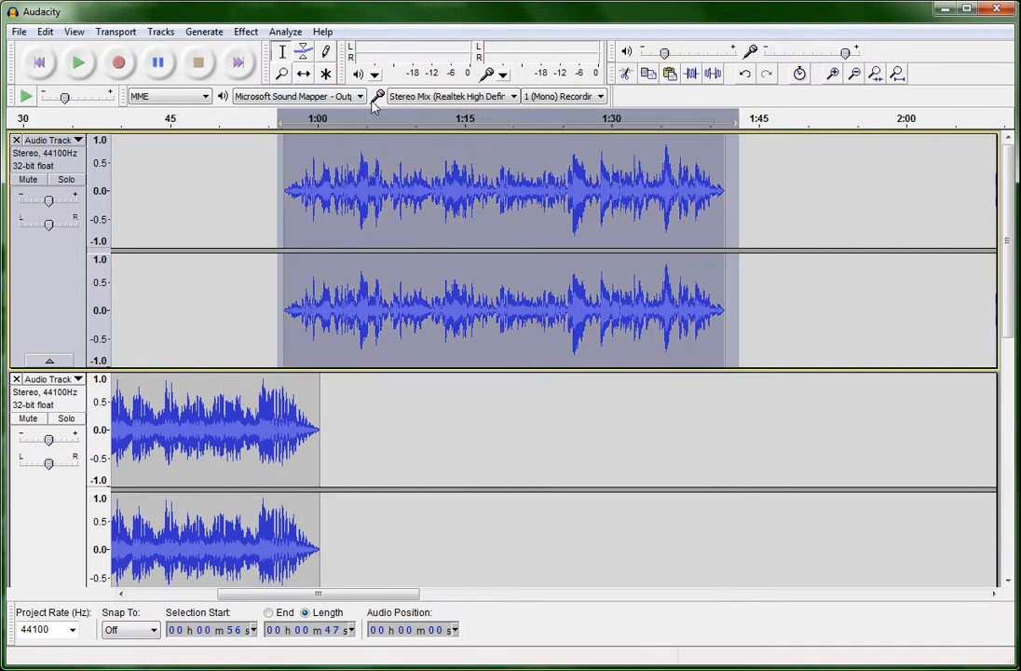
pyautogui.click(304, 75)
pyautogui.moveTo(433, 220); pyautogui.dragTo(472, 216)
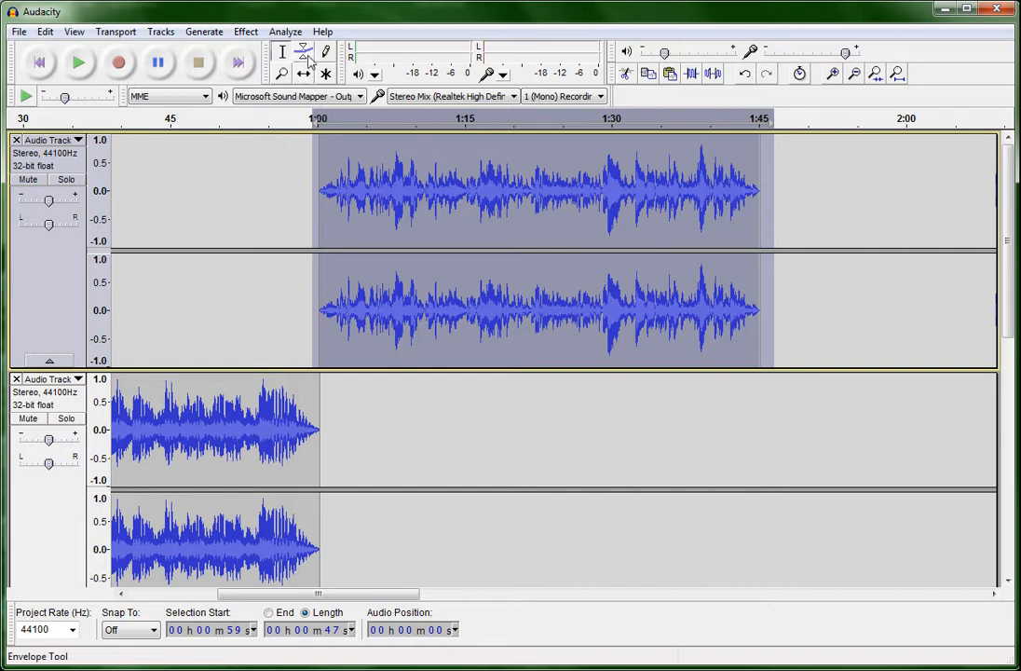
# Shape the first track's second clip with the Envelope tool, lowering its volume from about 1:06 to 1:28 and restoring full volume by about 1:36.
pyautogui.click(307, 58)
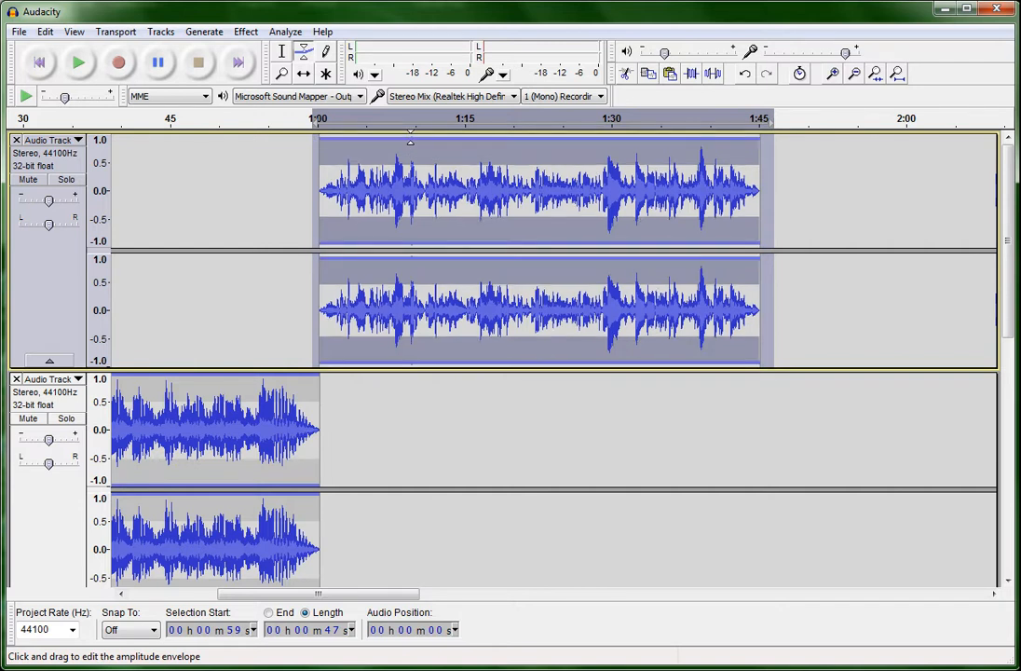
pyautogui.moveTo(410, 140)
pyautogui.mouseDown()
pyautogui.moveTo(404, 177)
pyautogui.moveTo(407, 144)
pyautogui.moveTo(417, 171)
pyautogui.moveTo(426, 138)
pyautogui.mouseUp()
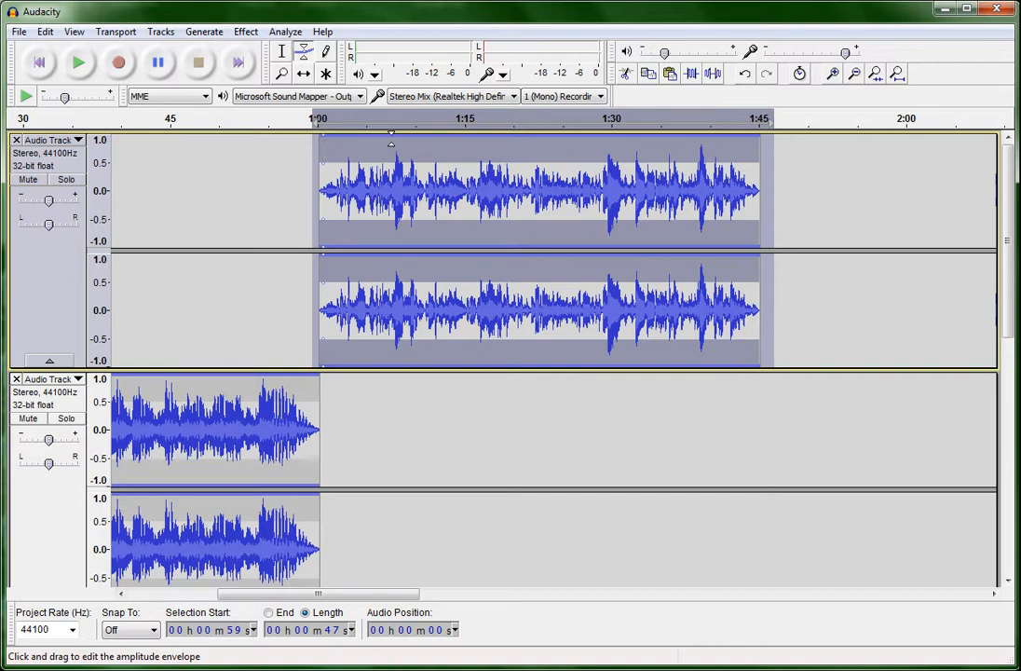
pyautogui.moveTo(392, 140); pyautogui.dragTo(735, 214)
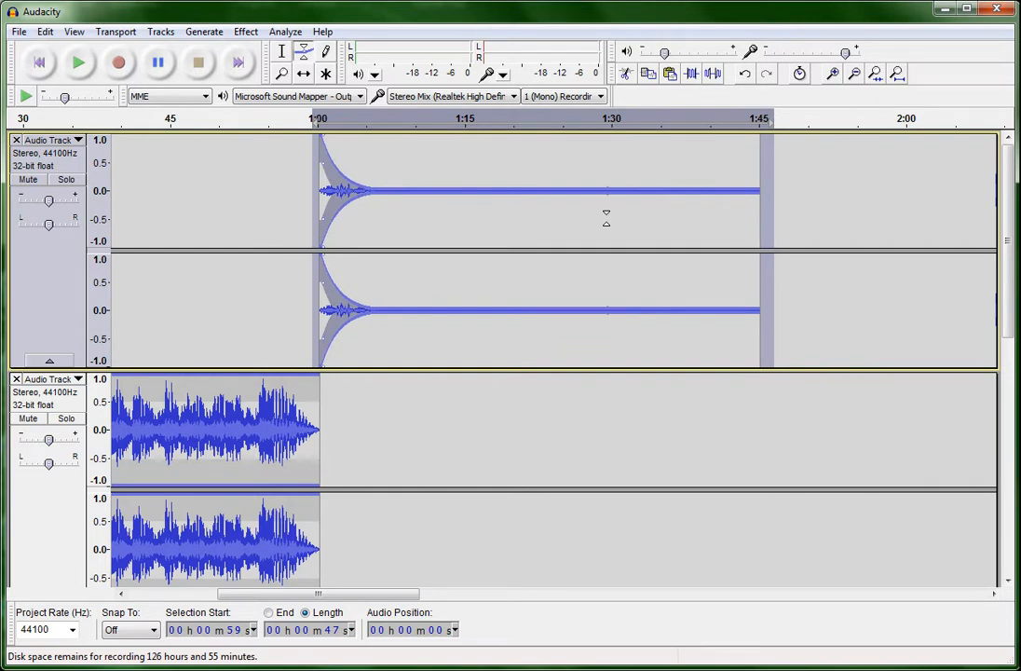
pyautogui.moveTo(712, 230); pyautogui.dragTo(373, 175)
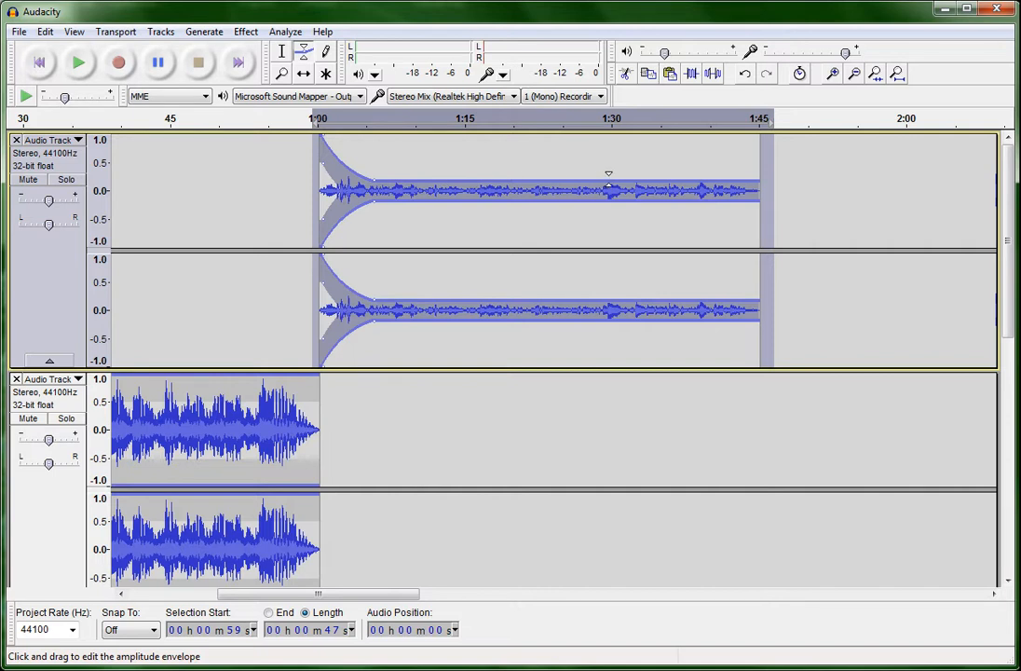
pyautogui.moveTo(609, 175)
pyautogui.mouseDown()
pyautogui.moveTo(592, 187)
pyautogui.moveTo(592, 174)
pyautogui.moveTo(594, 184)
pyautogui.mouseUp()
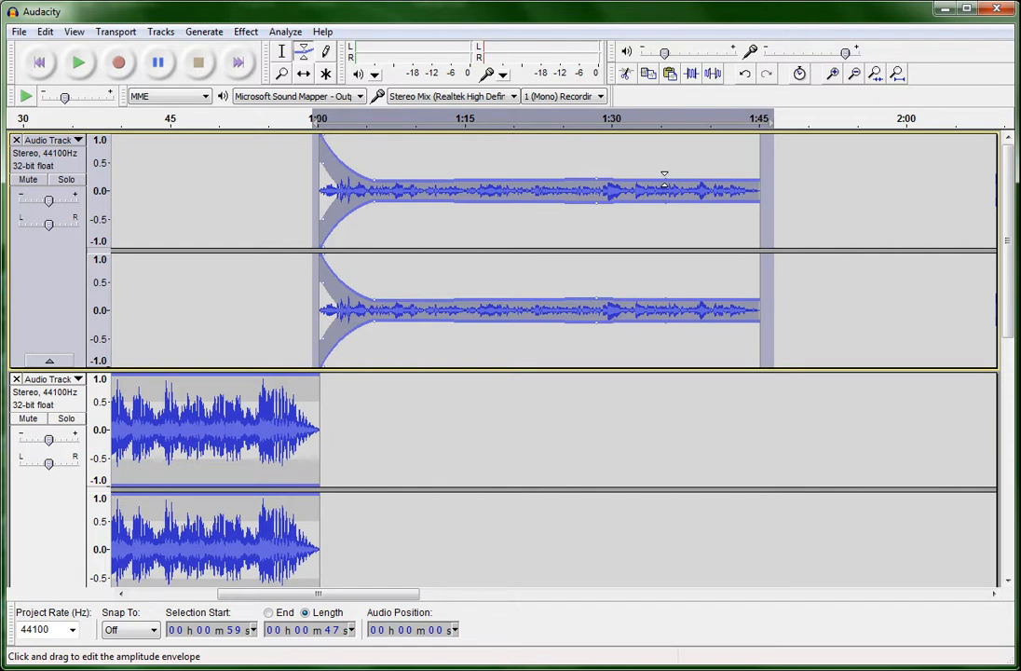
pyautogui.moveTo(665, 177); pyautogui.dragTo(669, 119)
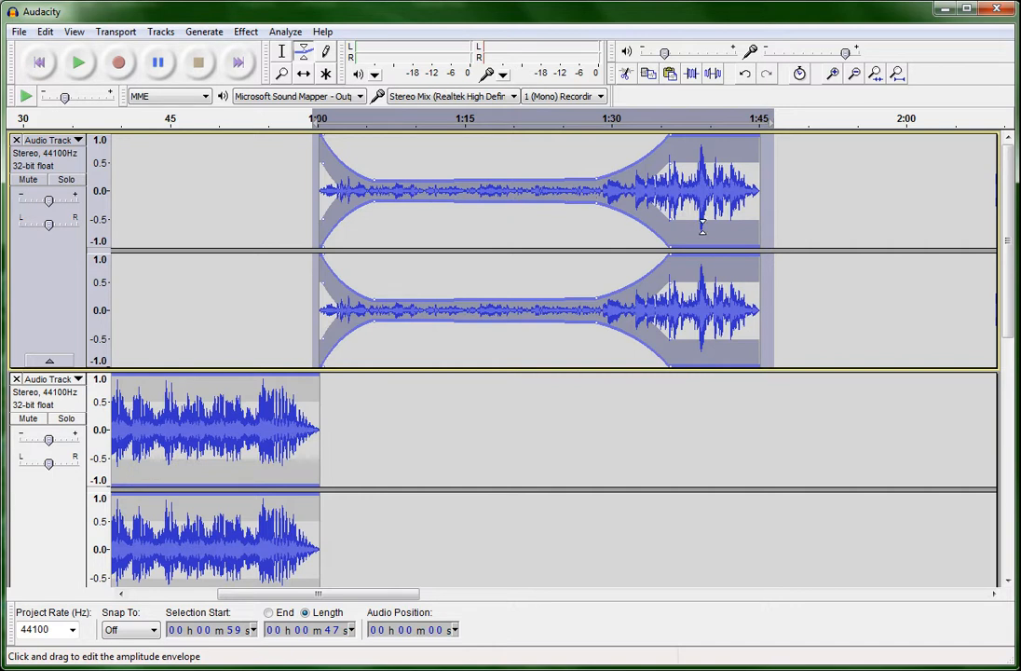
pyautogui.click(284, 54)
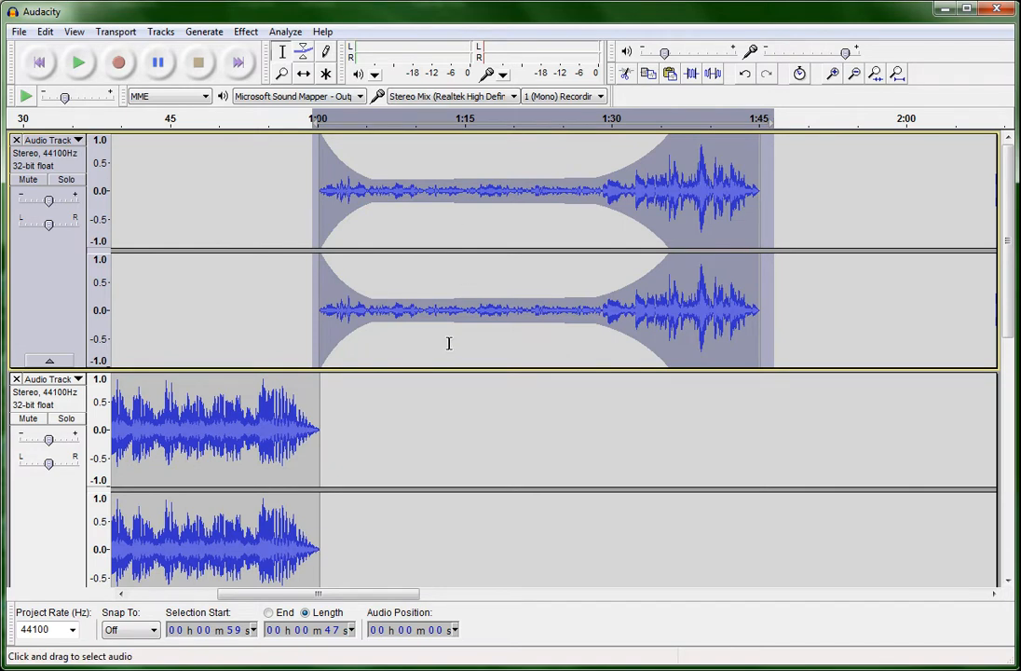
# Look over the two mix tracks and the source song tracks below them, including the start of the timeline.
pyautogui.scroll(-5, 448, 343)
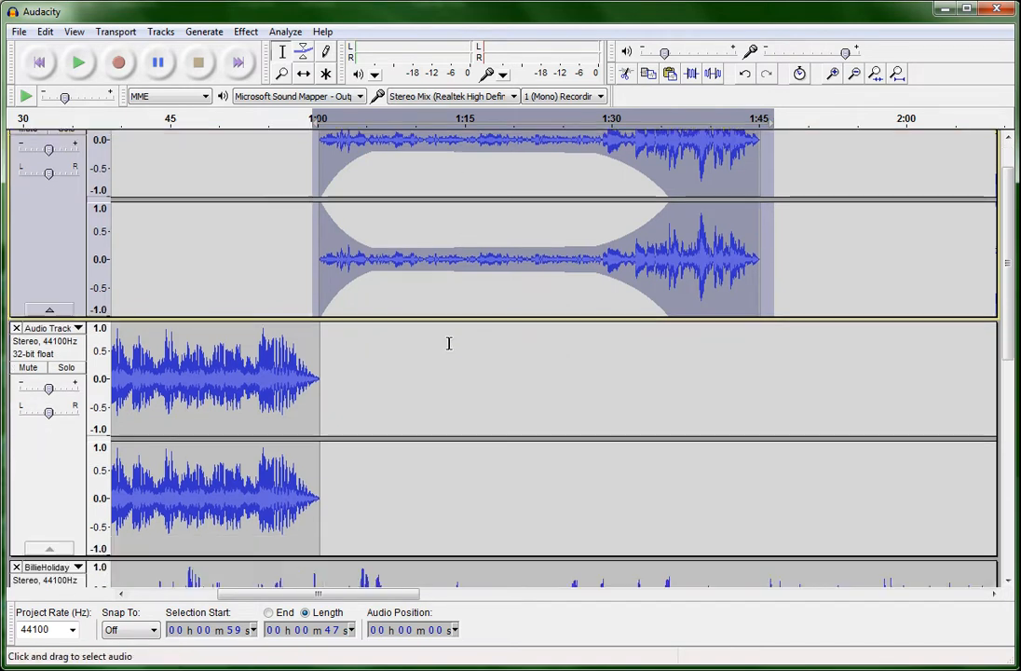
pyautogui.scroll(3, 448, 343)
pyautogui.scroll(-5, 448, 343)
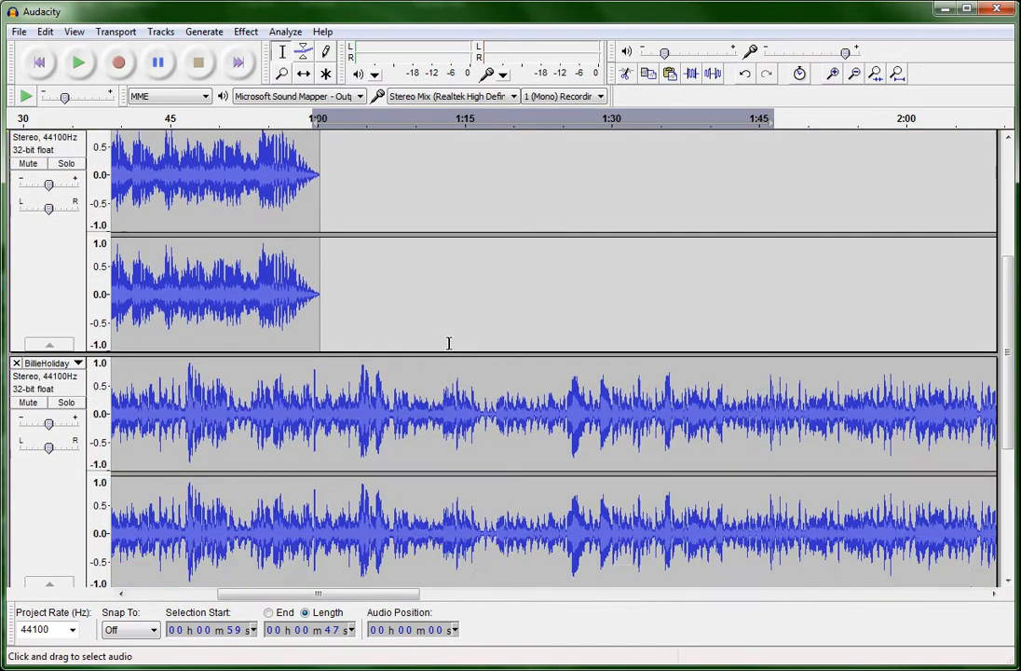
pyautogui.scroll(-2, 426, 412)
pyautogui.scroll(-2, 427, 413)
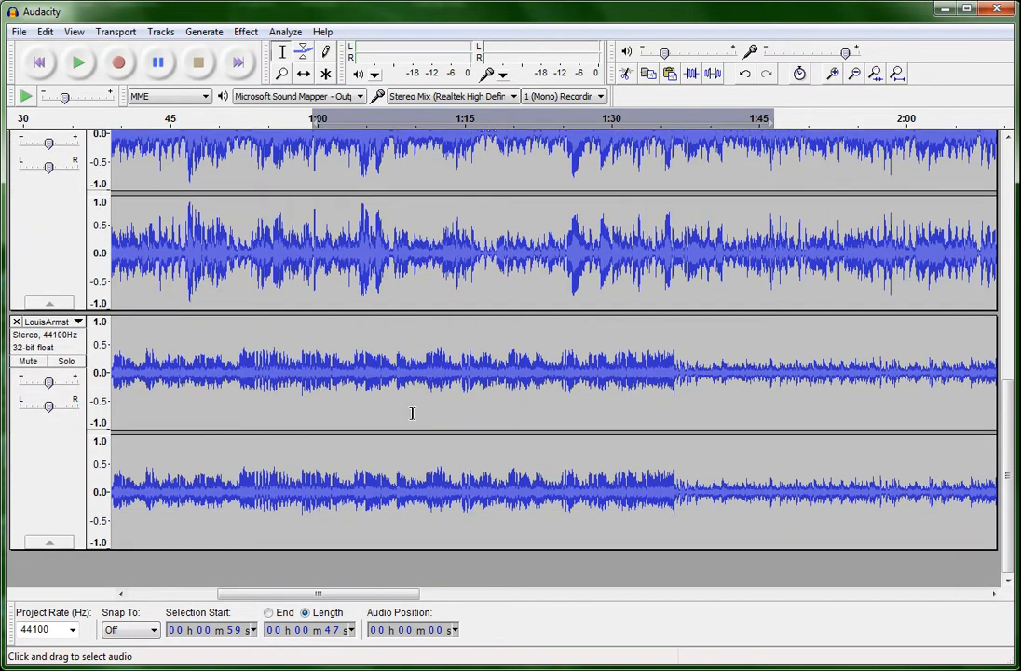
pyautogui.scroll(8, 384, 403)
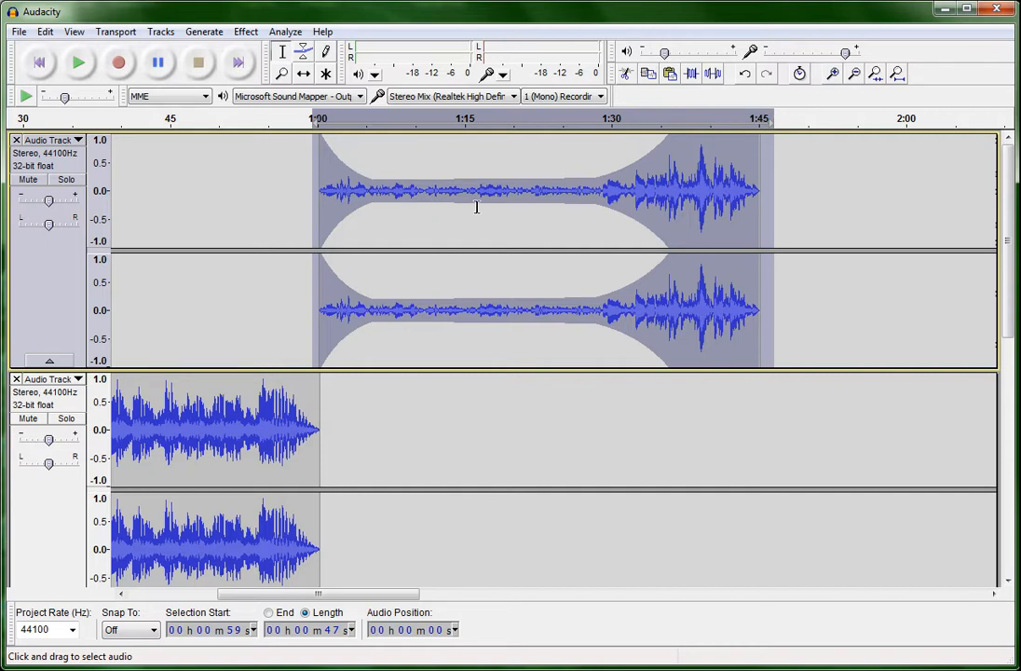
pyautogui.scroll(-5, 476, 207)
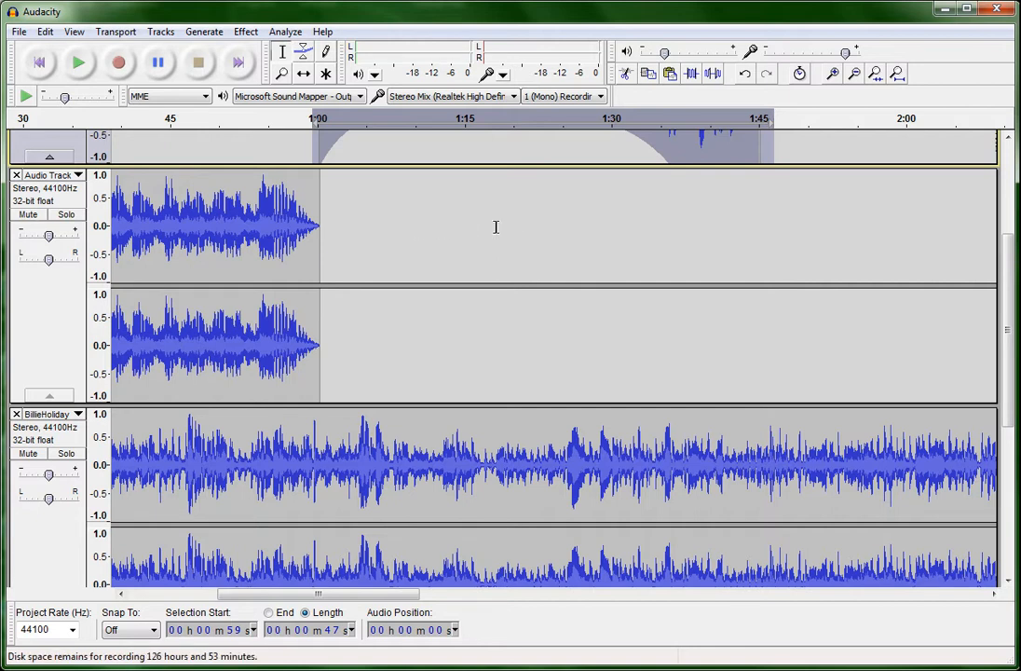
pyautogui.scroll(4, 496, 227)
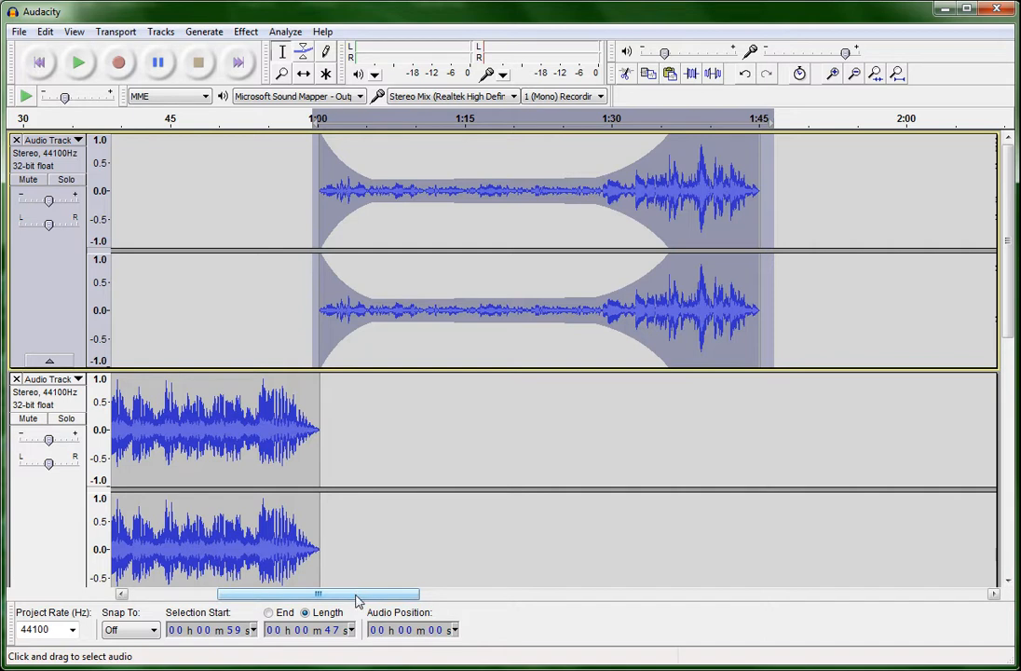
pyautogui.moveTo(357, 601); pyautogui.dragTo(273, 599)
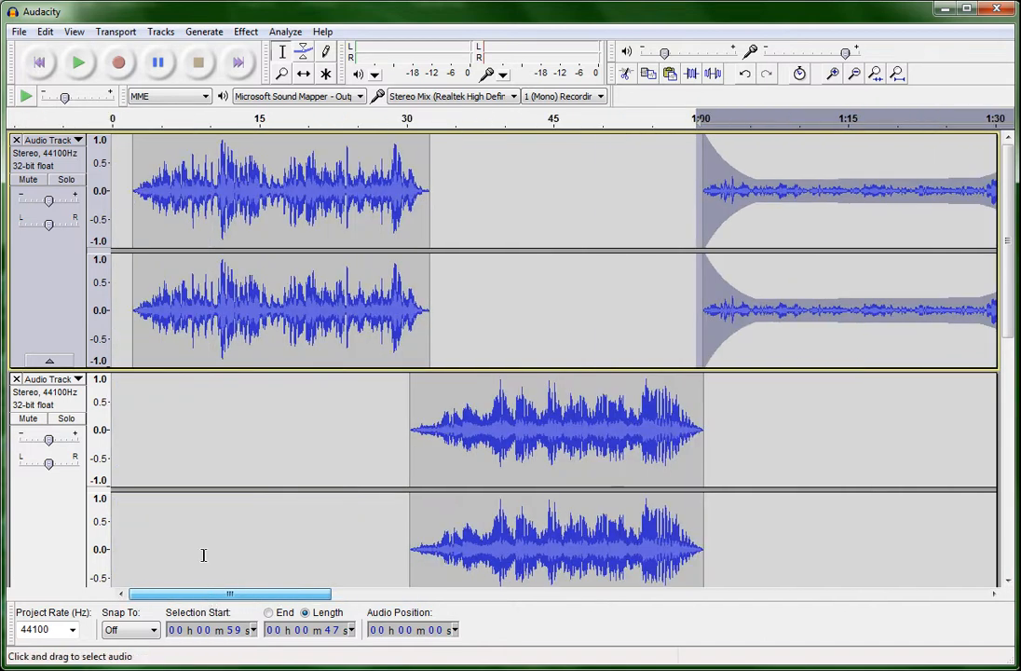
pyautogui.click(19, 32)
pyautogui.moveTo(56, 236)
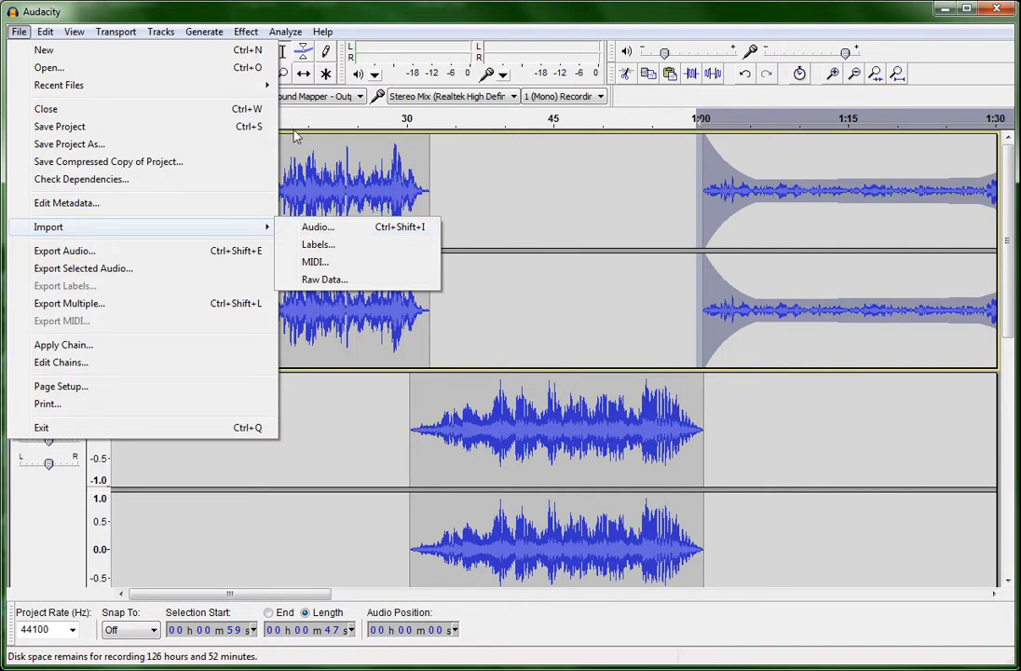
pyautogui.click(238, 34)
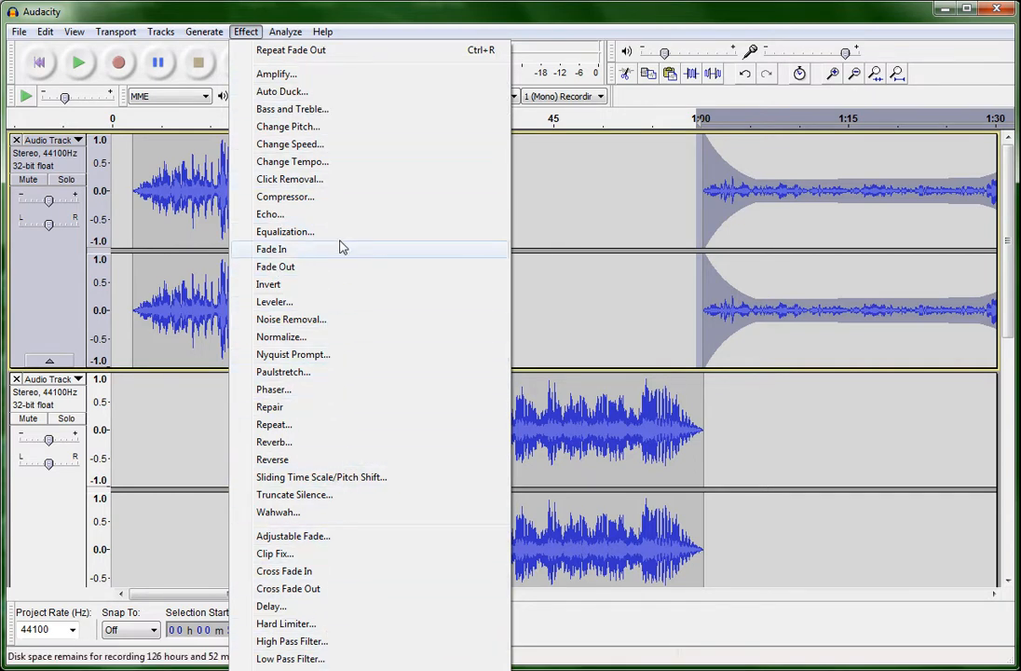
pyautogui.click(246, 32)
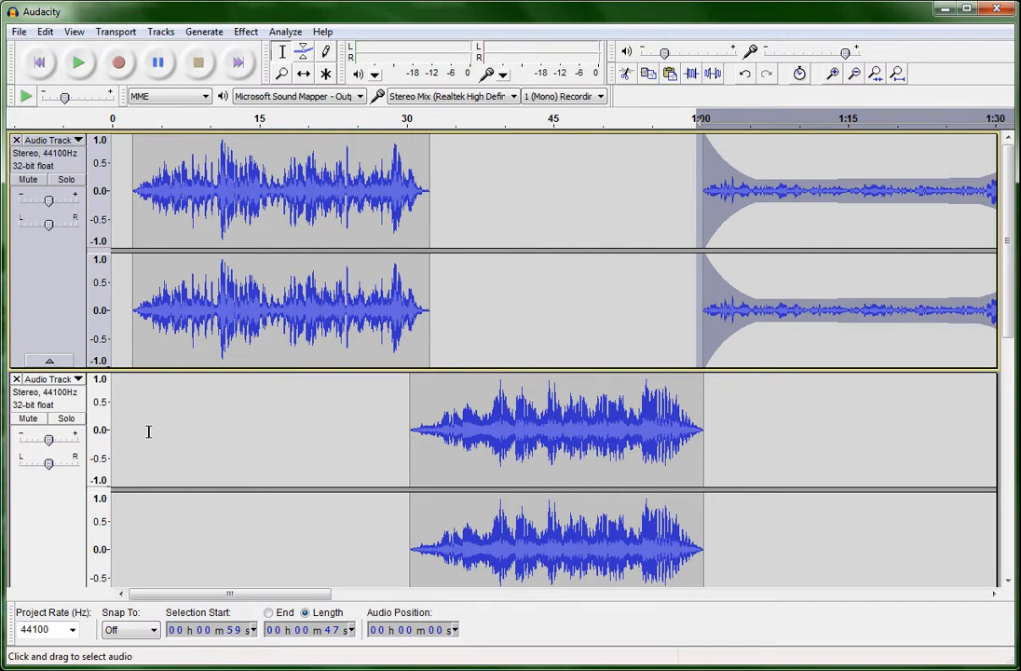
# Save the project as Test Project in the Audacity Tutorial Files folder.
pyautogui.click(17, 34)
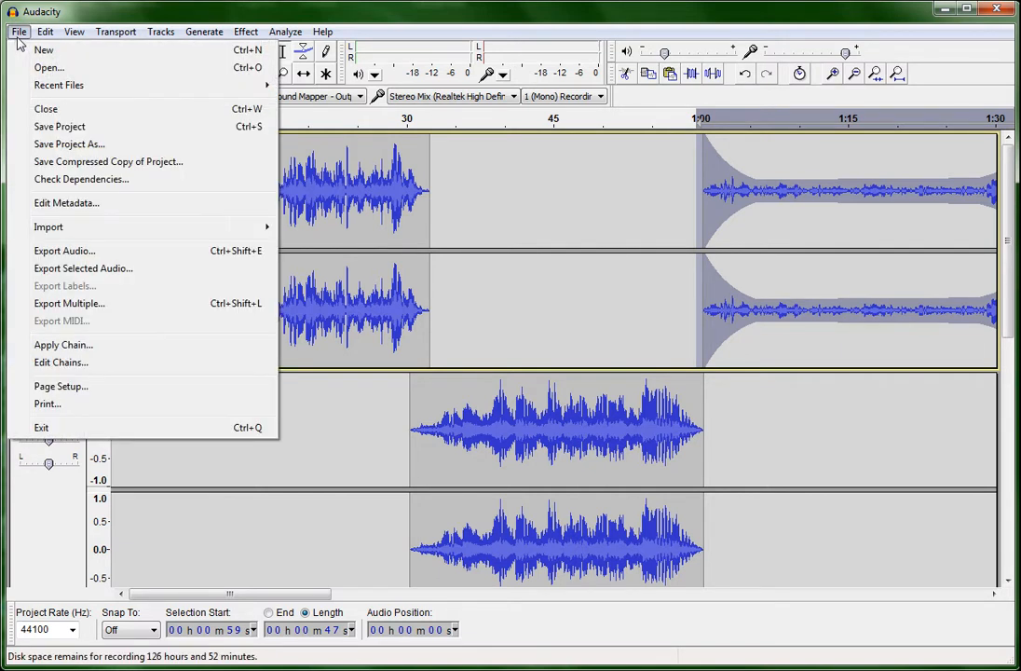
pyautogui.click(54, 144)
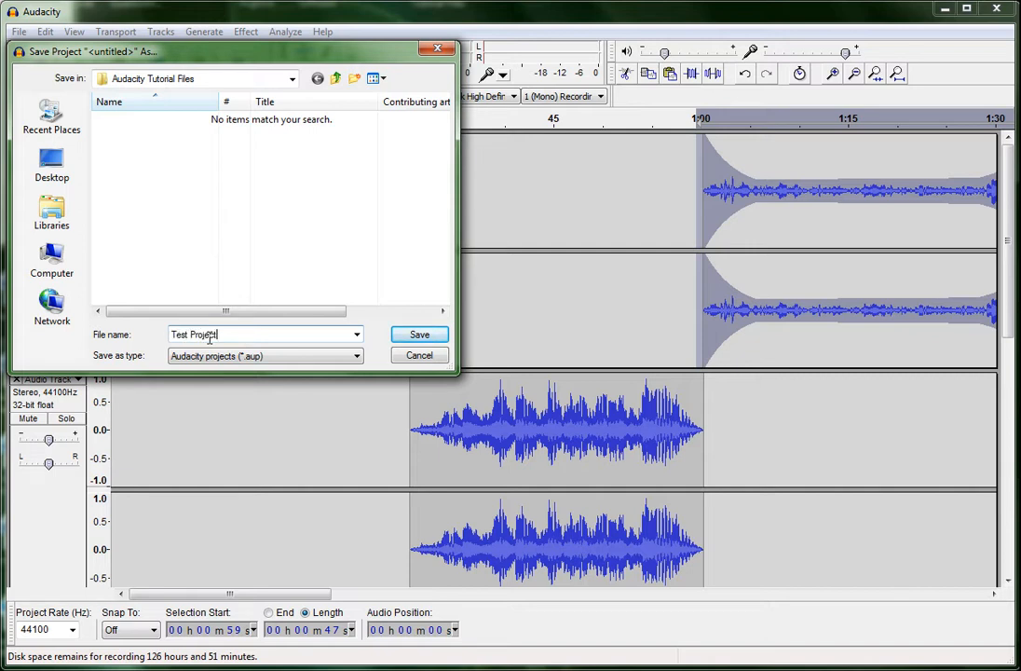
pyautogui.write('Test Project')
pyautogui.click(402, 334)
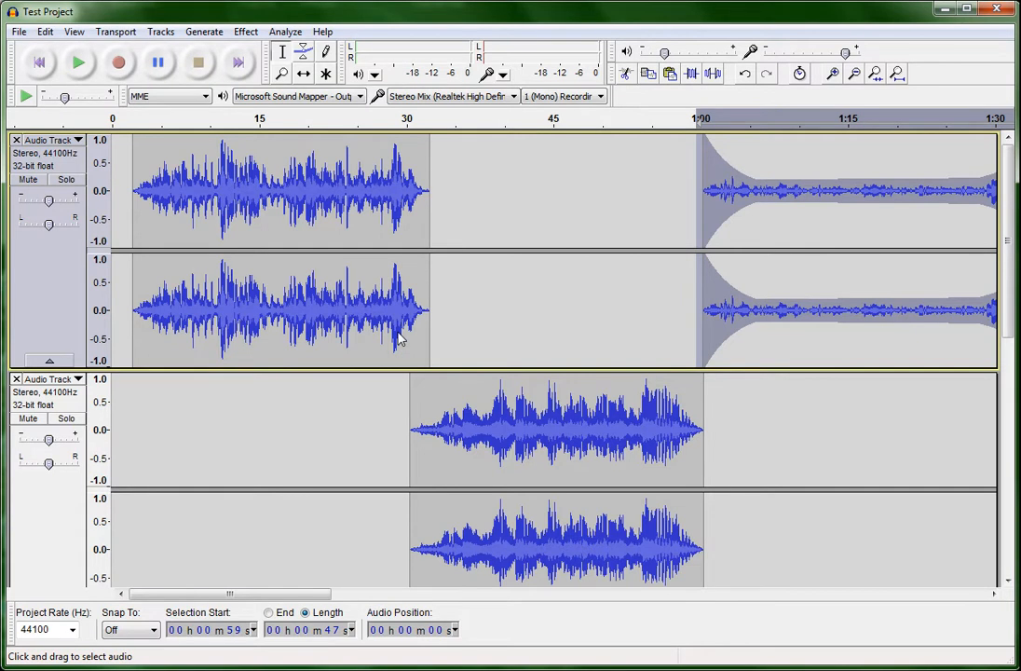
# Remove the Billie Holiday and Louis Armstrong source tracks, keeping only the two mix tracks.
pyautogui.scroll(-10, 380, 335)
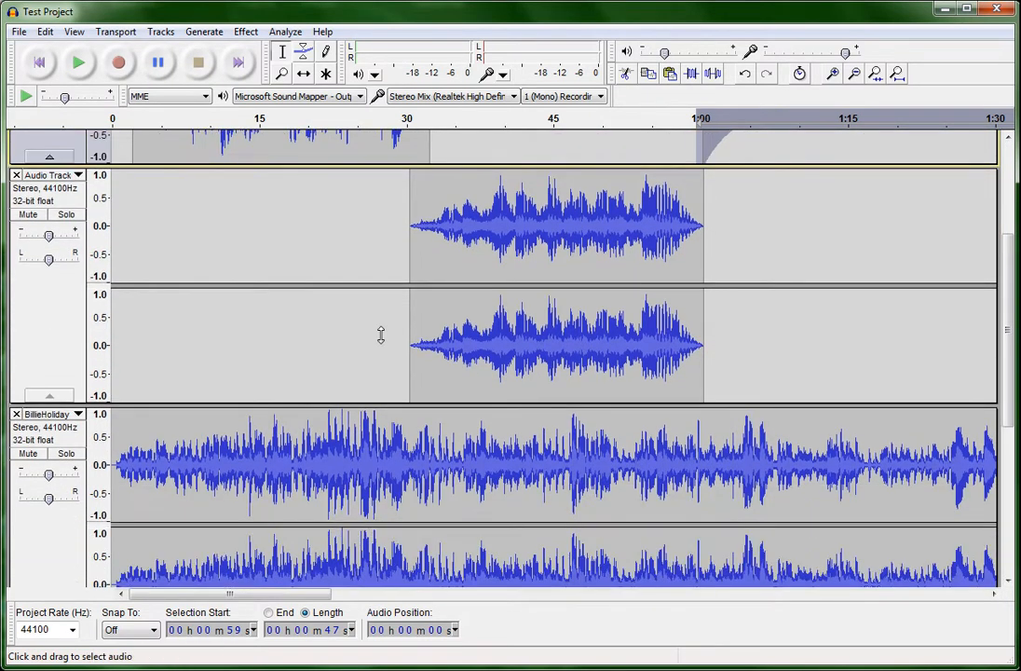
pyautogui.scroll(-3, 380, 334)
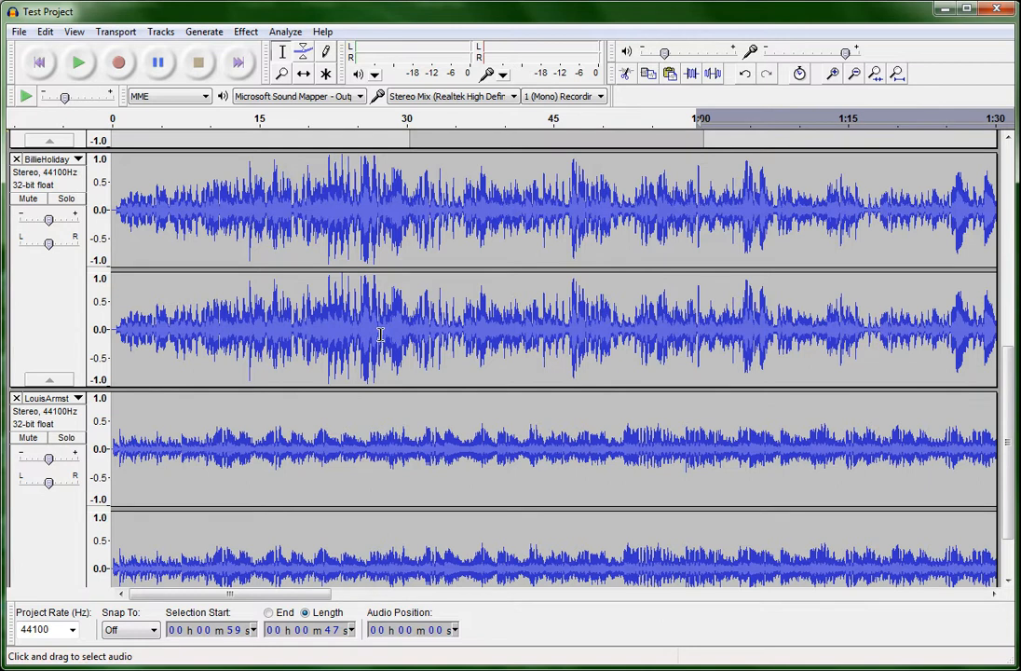
pyautogui.click(16, 160)
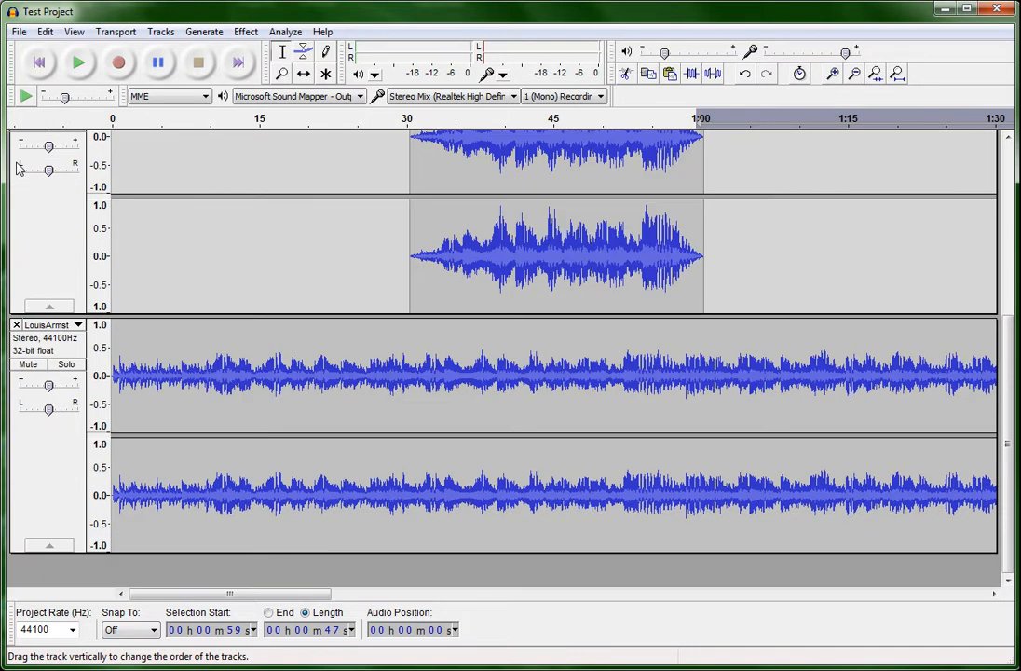
pyautogui.click(15, 325)
# Export the mix as an MP3 named Test Project to the Audacity Tutorial Files folder, accepting the stereo mixdown and the existing metadata.
pyautogui.scroll(2, 195, 463)
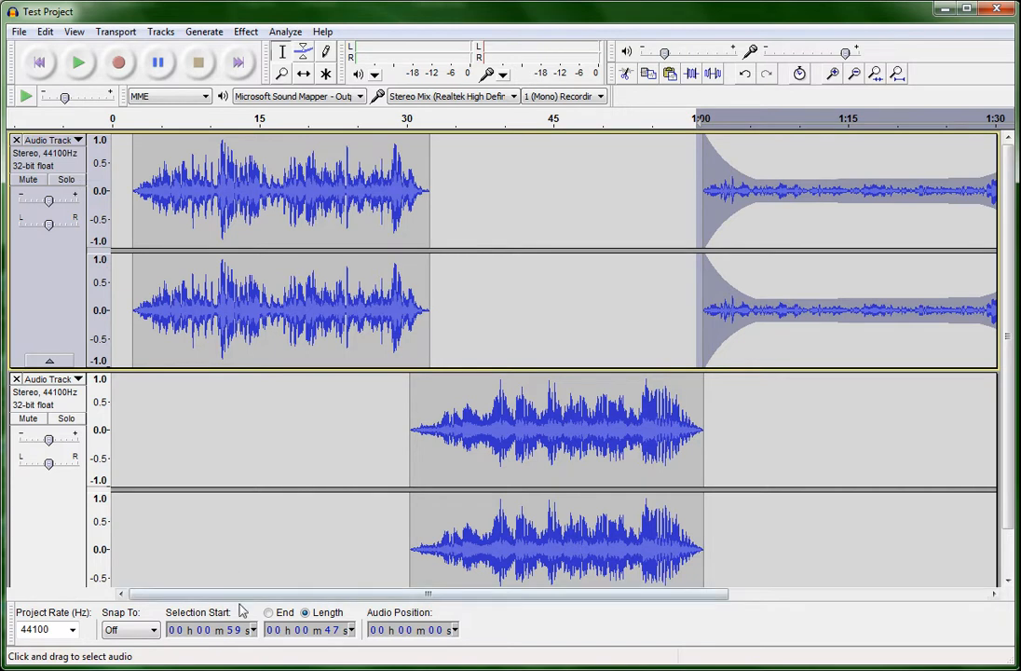
pyautogui.moveTo(244, 599); pyautogui.dragTo(157, 564)
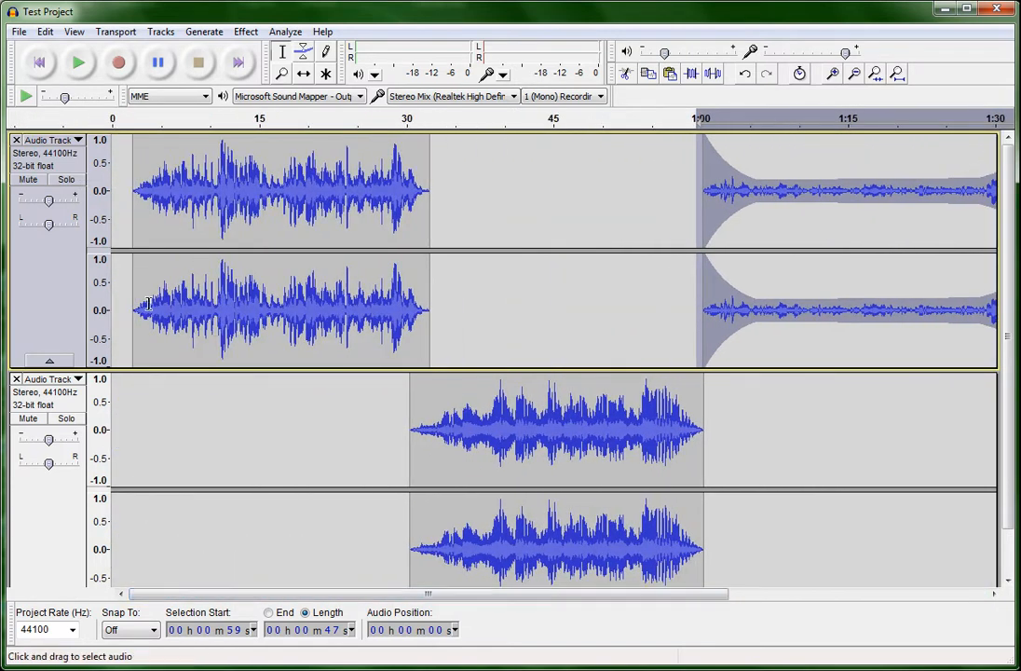
pyautogui.click(22, 33)
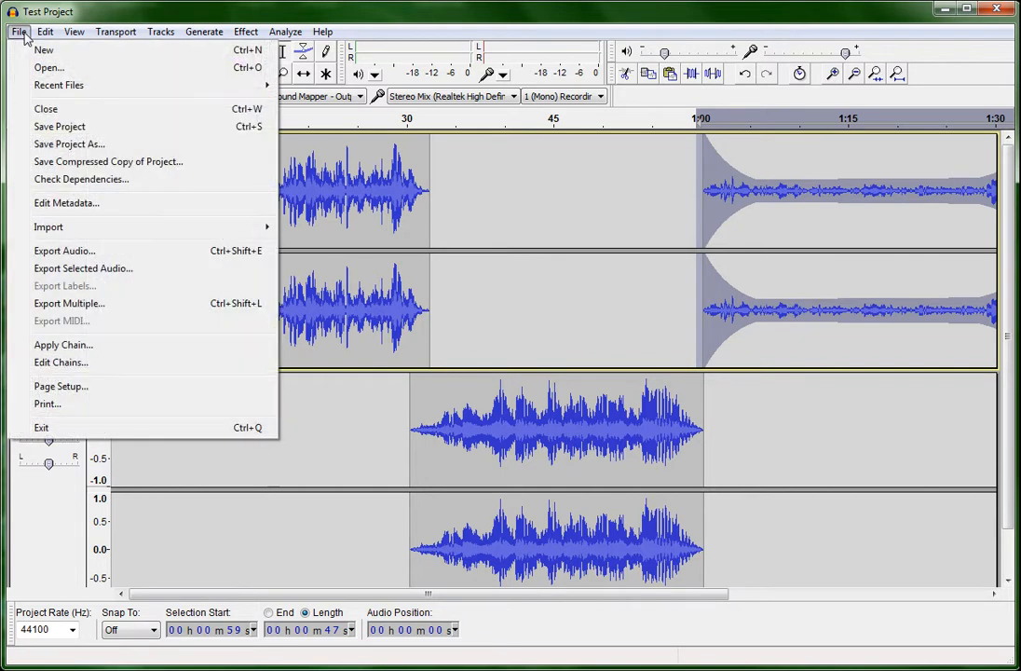
pyautogui.click(62, 252)
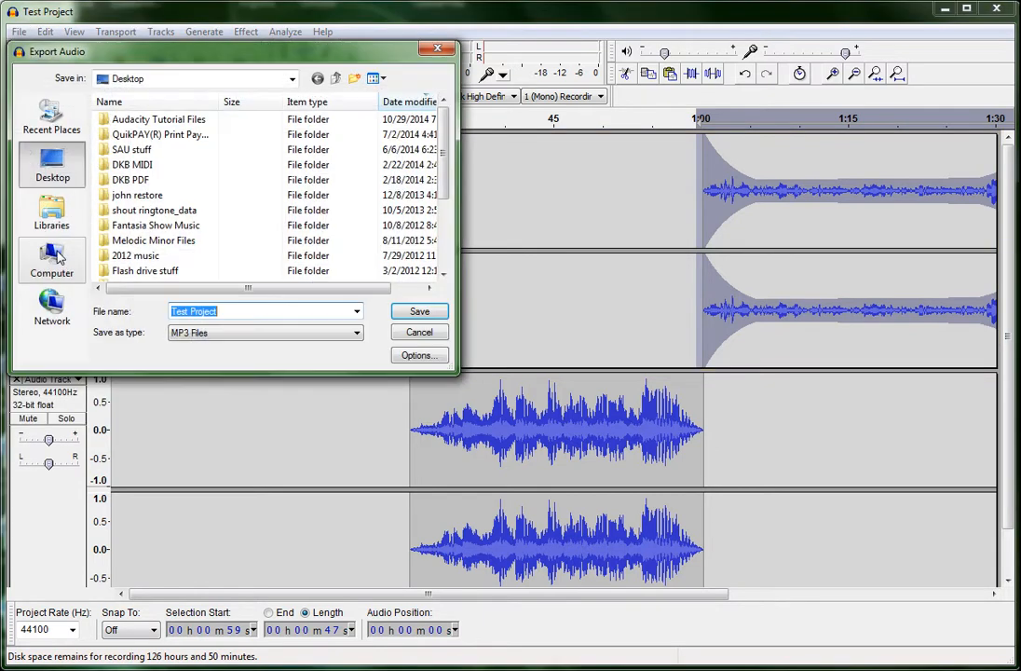
pyautogui.click(287, 335)
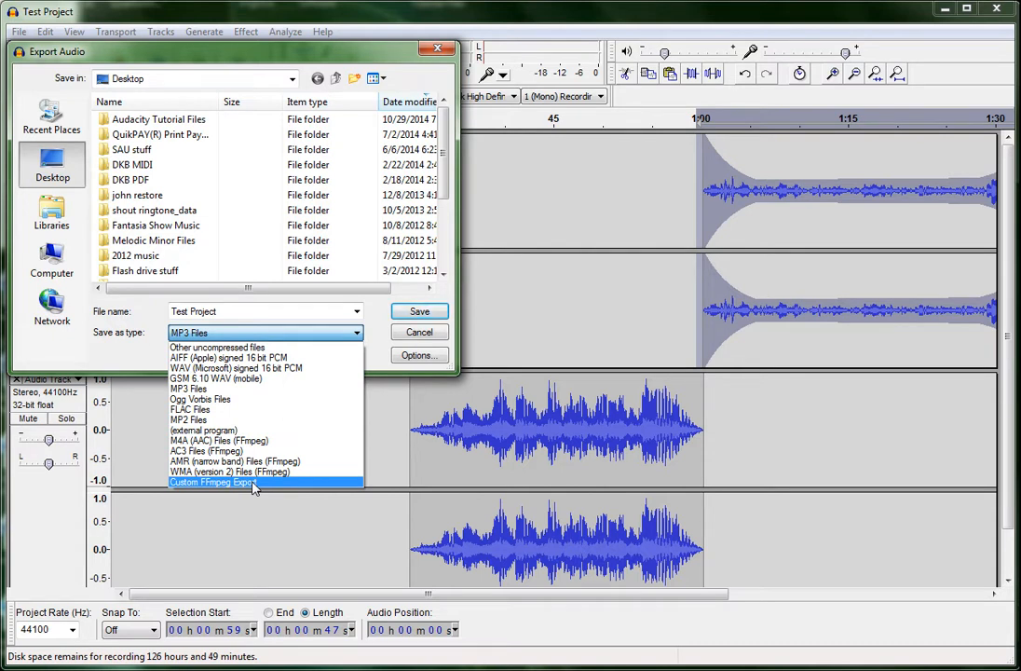
pyautogui.click(225, 391)
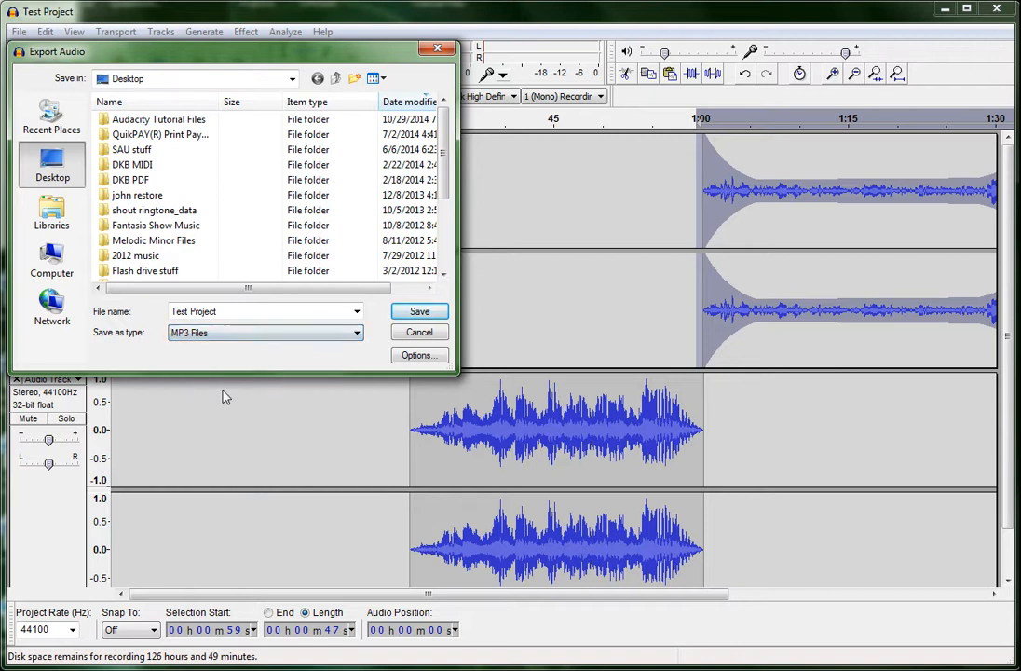
pyautogui.click(238, 311)
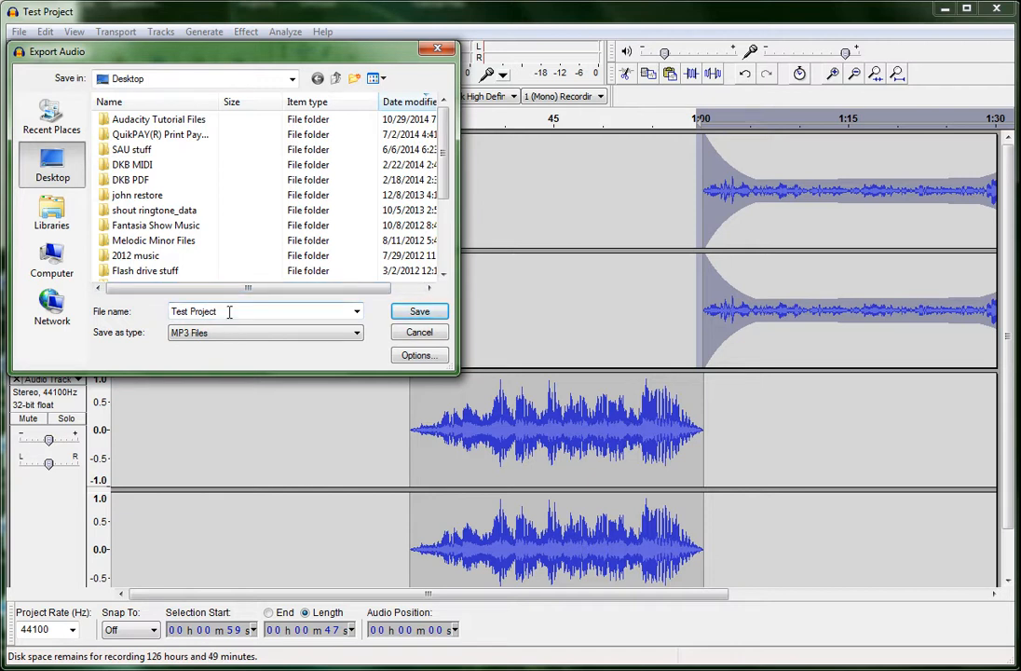
pyautogui.doubleClick(174, 127)
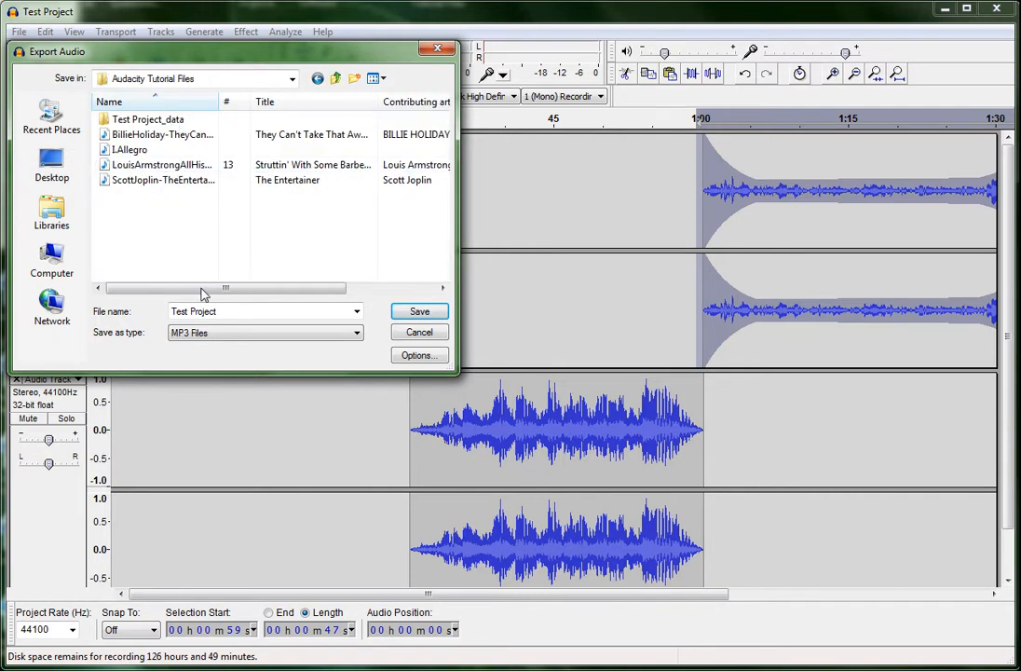
pyautogui.click(419, 312)
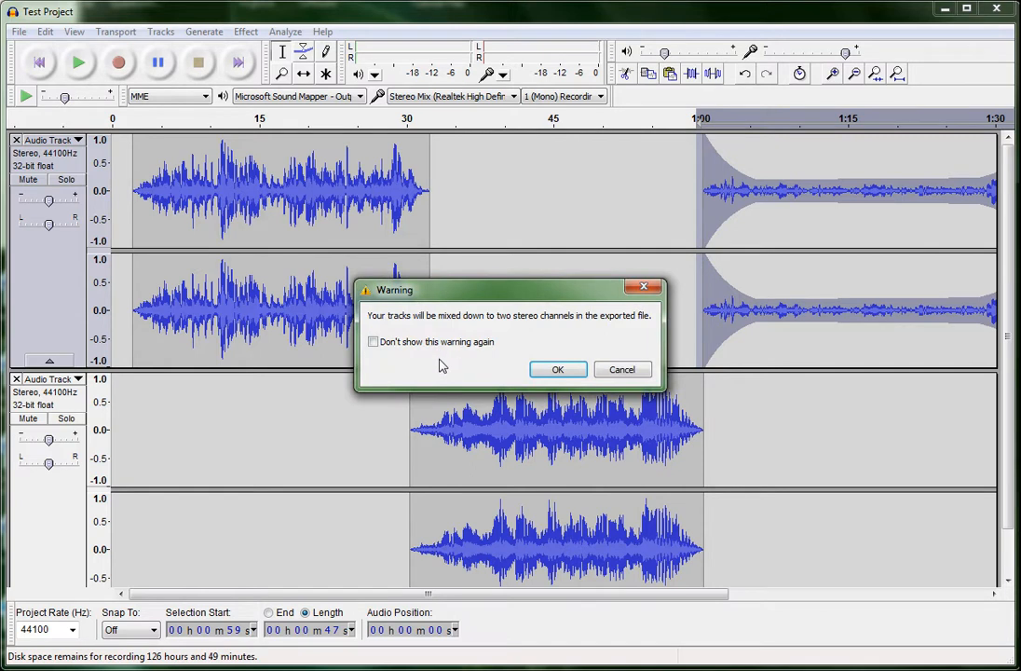
pyautogui.click(550, 370)
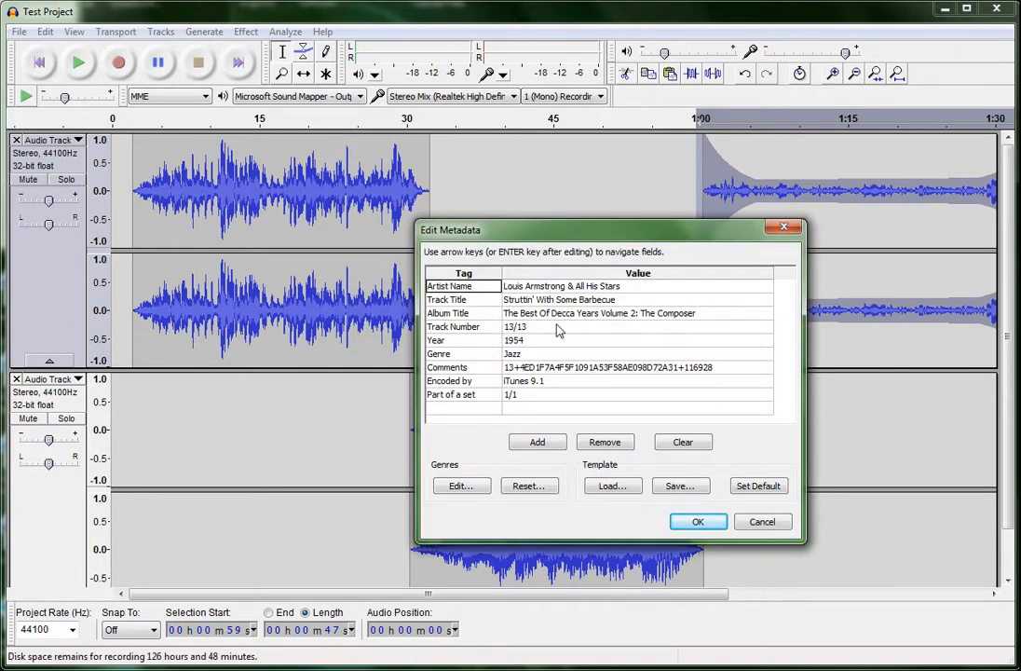
pyautogui.click(698, 524)
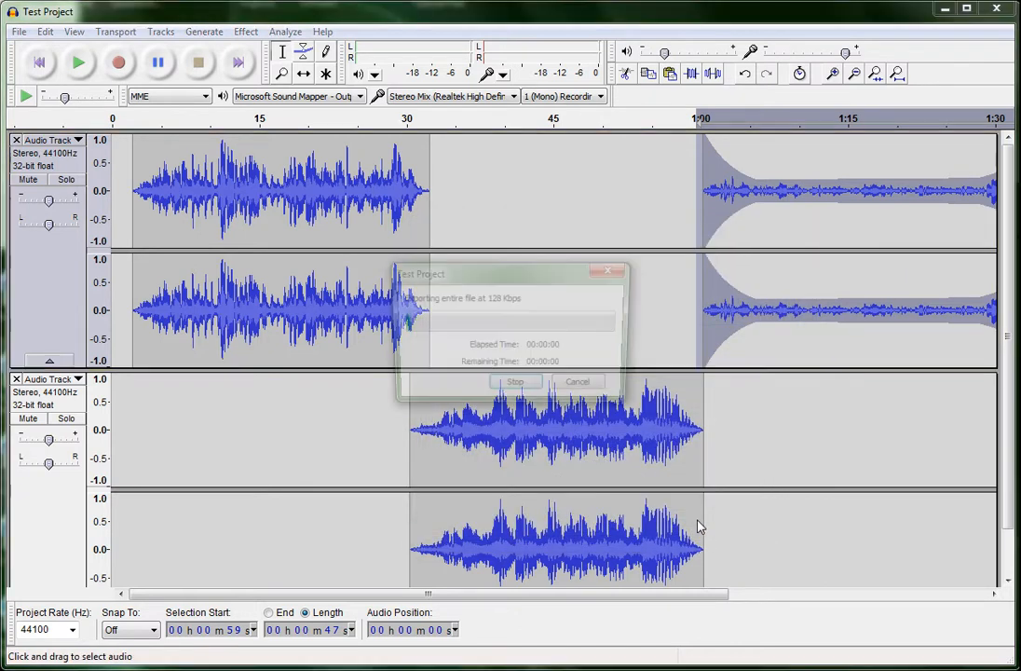